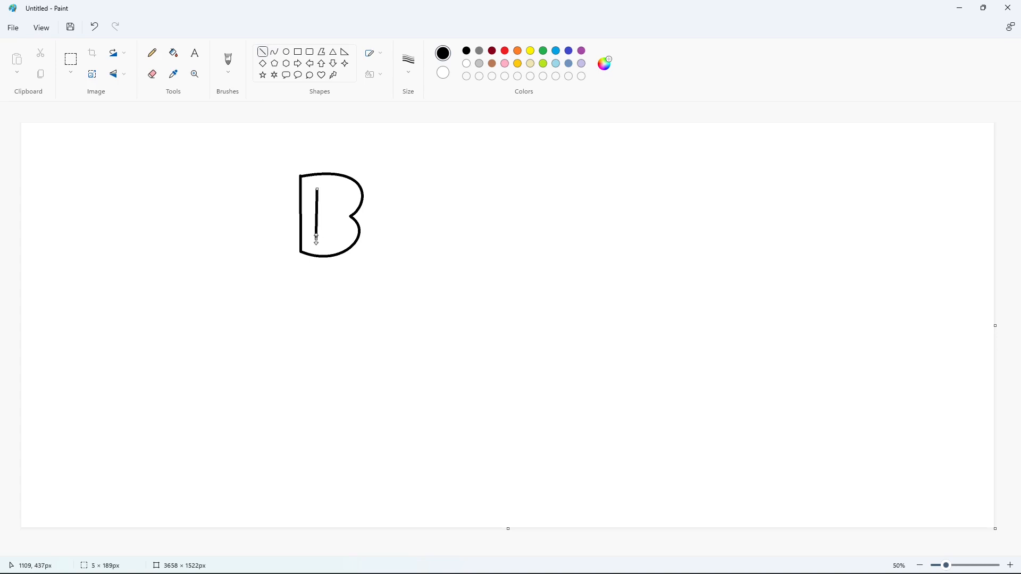
# Draw the two rounded inner counters of the letter B with curves joined to its inner vertical line
pyautogui.click(274, 52)
pyautogui.moveTo(322, 200); pyautogui.dragTo(348, 190)
pyautogui.click(348, 213)
pyautogui.moveTo(316, 224); pyautogui.dragTo(317, 240)
pyautogui.moveTo(322, 232); pyautogui.dragTo(348, 225)
pyautogui.click(344, 241)
# White out the piece of vertical line that connects the two counters of the B
pyautogui.click(1011, 565)
pyautogui.moveTo(467, 552); pyautogui.dragTo(553, 552)
pyautogui.click(262, 52)
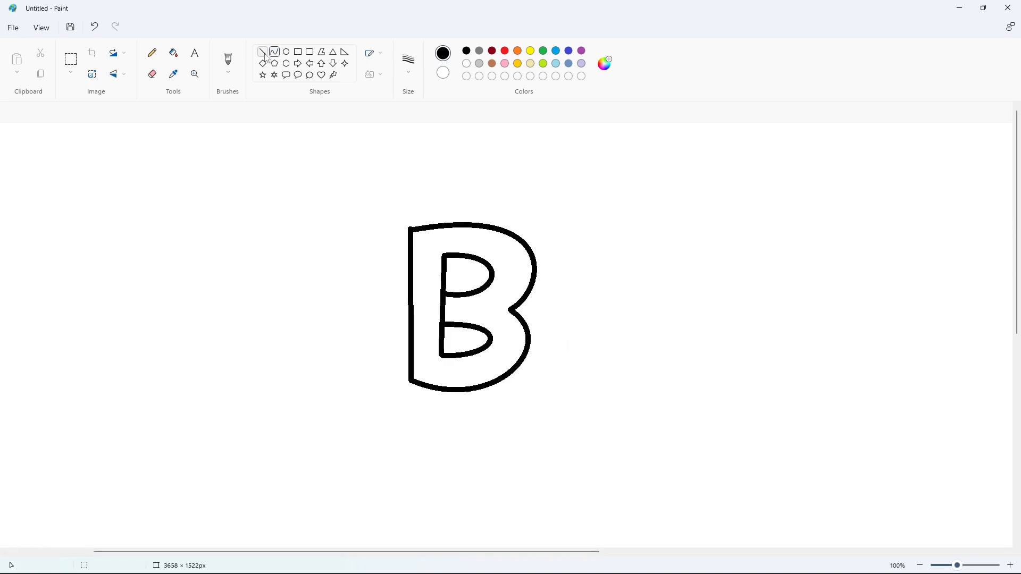
pyautogui.click(466, 63)
pyautogui.click(173, 53)
pyautogui.click(443, 310)
pyautogui.click(920, 565)
# Draw a black outlined lowercase a beside the B with curves and short lines, including its inner counter
pyautogui.click(262, 52)
pyautogui.click(466, 51)
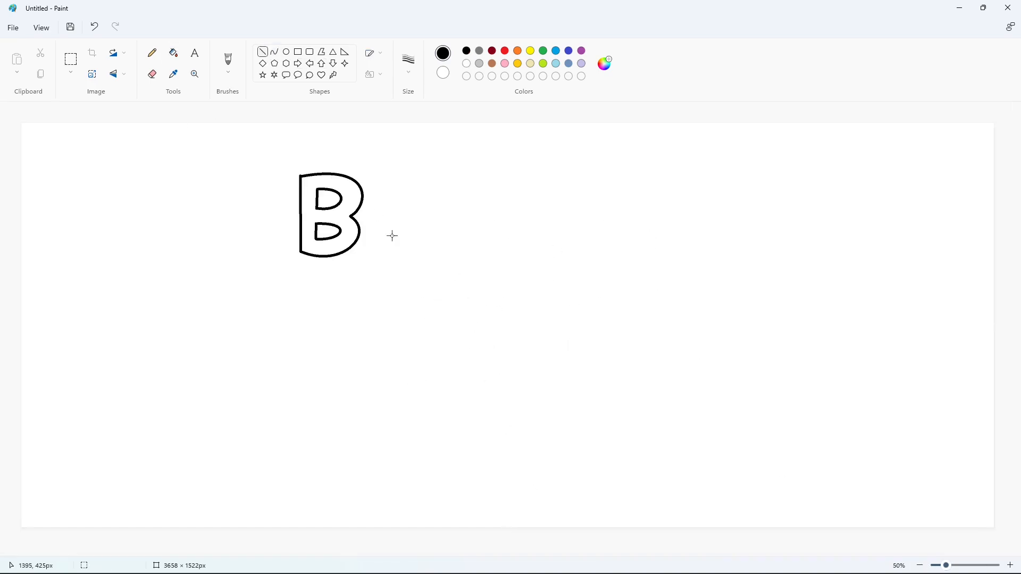
pyautogui.click(274, 52)
pyautogui.moveTo(353, 218)
pyautogui.mouseDown()
pyautogui.moveTo(403, 232)
pyautogui.moveTo(366, 189)
pyautogui.moveTo(431, 214)
pyautogui.moveTo(404, 252)
pyautogui.mouseUp()
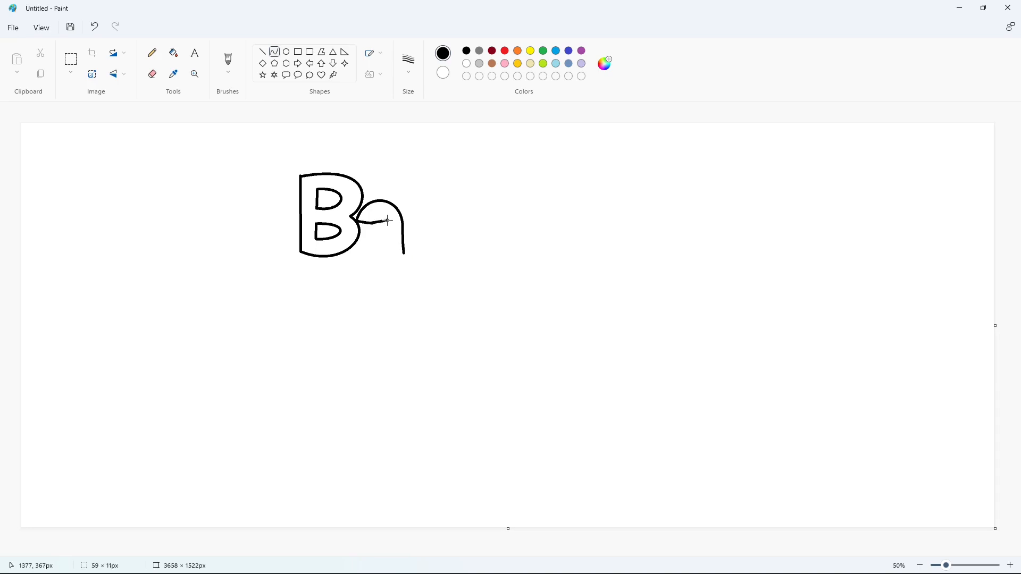
pyautogui.moveTo(387, 222)
pyautogui.mouseDown()
pyautogui.moveTo(367, 252)
pyautogui.moveTo(351, 237)
pyautogui.moveTo(365, 250)
pyautogui.moveTo(417, 248)
pyautogui.moveTo(380, 232)
pyautogui.mouseUp()
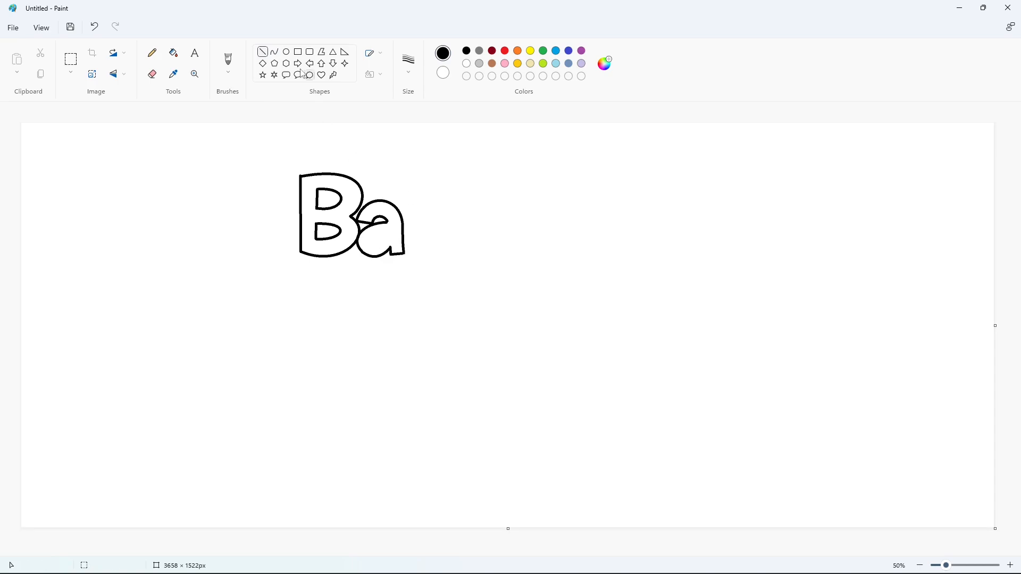
pyautogui.click(275, 51)
pyautogui.moveTo(388, 233); pyautogui.dragTo(431, 229)
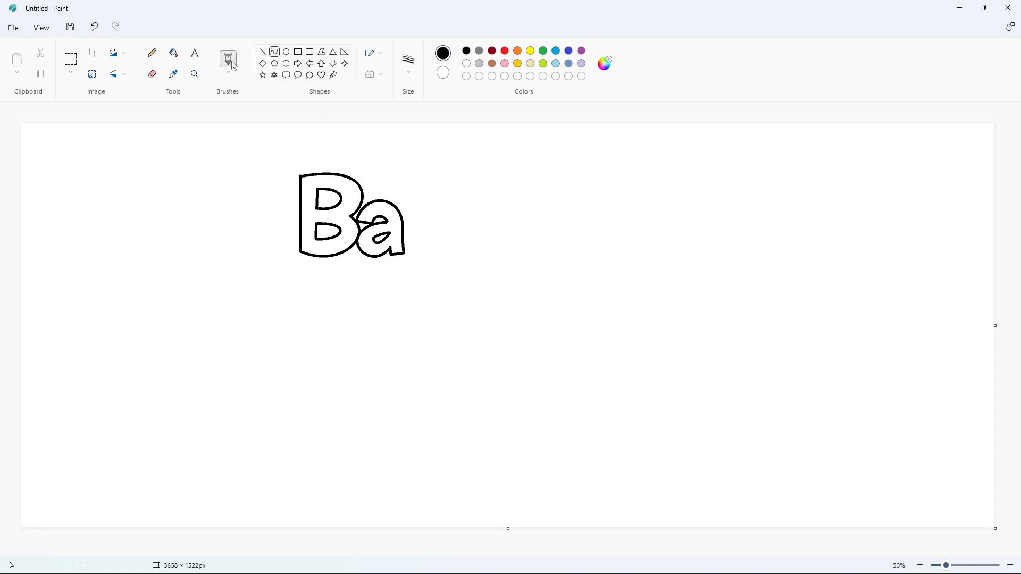
# Draw a long, narrow, slightly slanted crossbar from the edge of the a with straight lines
pyautogui.click(262, 52)
pyautogui.moveTo(398, 199)
pyautogui.mouseDown()
pyautogui.moveTo(476, 192)
pyautogui.moveTo(481, 209)
pyautogui.mouseUp()
pyautogui.moveTo(481, 194); pyautogui.dragTo(479, 207)
# Draw the outlined stem and curved foot of the first t across the crossbar
pyautogui.moveTo(408, 186)
pyautogui.mouseDown()
pyautogui.moveTo(408, 229)
pyautogui.moveTo(447, 251)
pyautogui.moveTo(415, 258)
pyautogui.mouseUp()
pyautogui.click(274, 52)
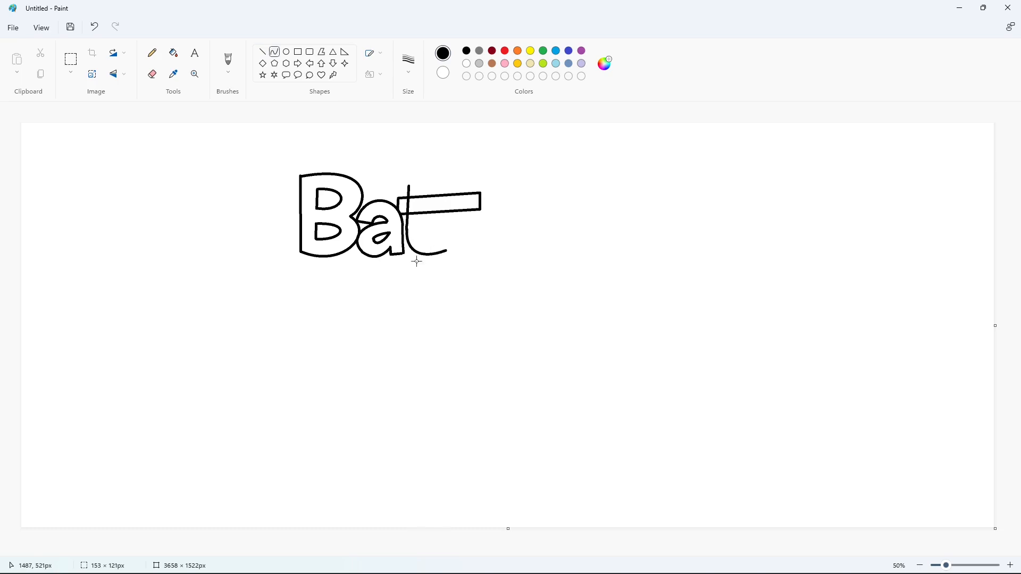
pyautogui.click(426, 254)
pyautogui.click(262, 52)
pyautogui.click(275, 52)
pyautogui.moveTo(428, 184); pyautogui.dragTo(426, 229)
pyautogui.hotkey('ctrl', 'z')
pyautogui.moveTo(429, 185)
pyautogui.mouseDown()
pyautogui.moveTo(426, 226)
pyautogui.moveTo(447, 254)
pyautogui.mouseUp()
# Draw the outlined stem and curved foot of the second t across the same crossbar
pyautogui.click(263, 51)
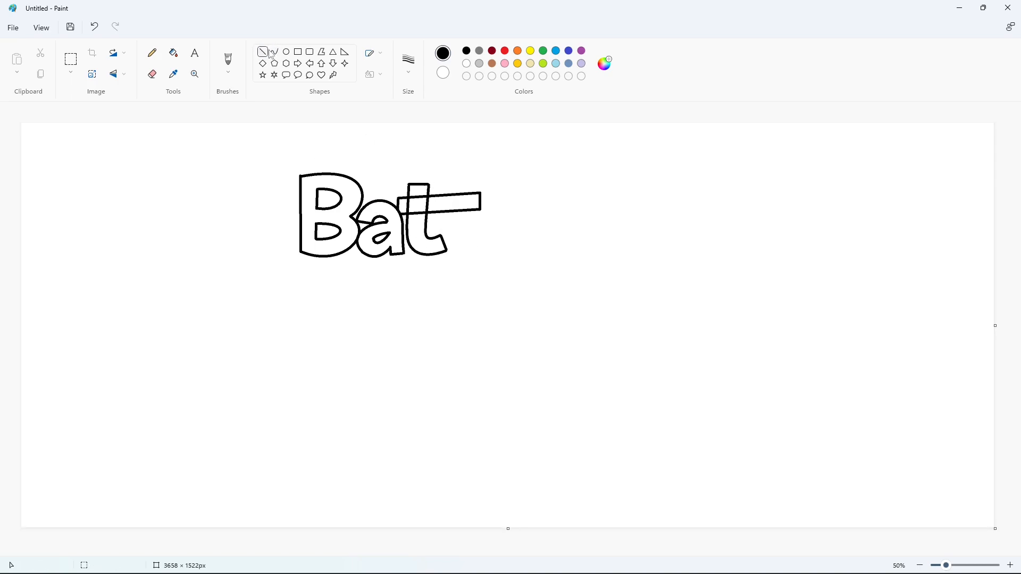
pyautogui.moveTo(445, 181)
pyautogui.mouseDown()
pyautogui.moveTo(444, 228)
pyautogui.moveTo(478, 248)
pyautogui.mouseUp()
pyautogui.click(274, 51)
pyautogui.moveTo(457, 240)
pyautogui.mouseDown()
pyautogui.moveTo(447, 248)
pyautogui.moveTo(462, 257)
pyautogui.mouseUp()
pyautogui.click(262, 51)
pyautogui.moveTo(444, 180)
pyautogui.mouseDown()
pyautogui.moveTo(457, 181)
pyautogui.moveTo(477, 230)
pyautogui.mouseUp()
pyautogui.click(274, 51)
pyautogui.hotkey('ctrl', 'z')
pyautogui.moveTo(470, 228); pyautogui.dragTo(467, 233)
# Draw a tall, narrow rectangle for the letter l over the far end of the crossbar
pyautogui.click(262, 51)
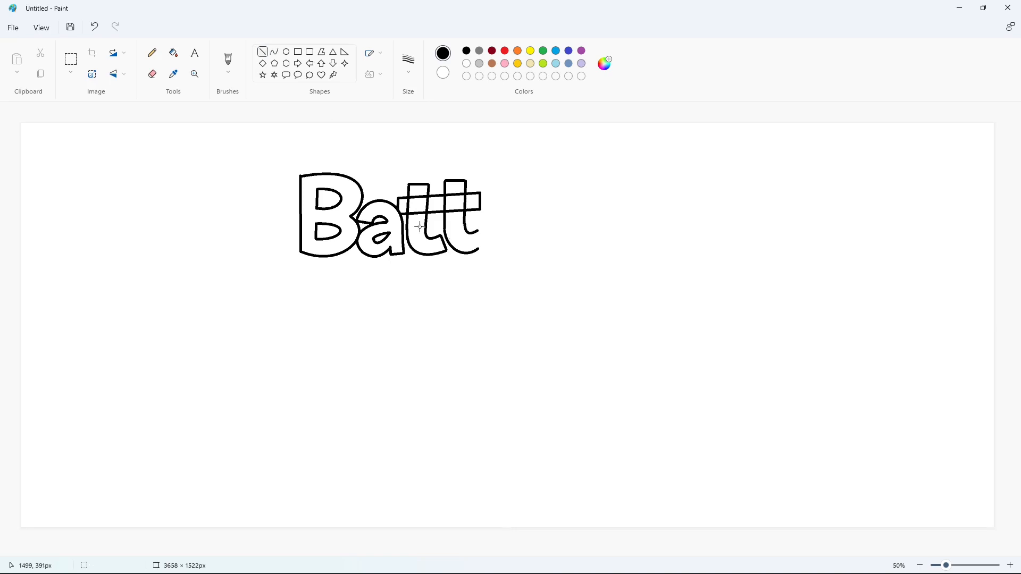
pyautogui.click(298, 51)
pyautogui.moveTo(481, 178); pyautogui.dragTo(498, 253)
# White out the overlapping crossbar and stem lines inside the two t's and where the second t meets the l
pyautogui.click(262, 51)
pyautogui.click(466, 64)
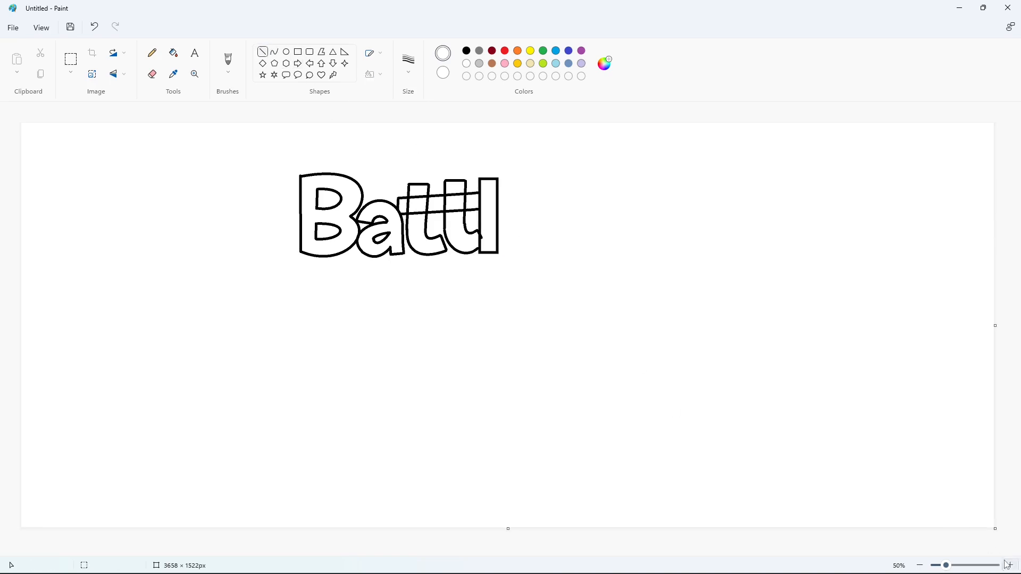
pyautogui.click(1010, 565)
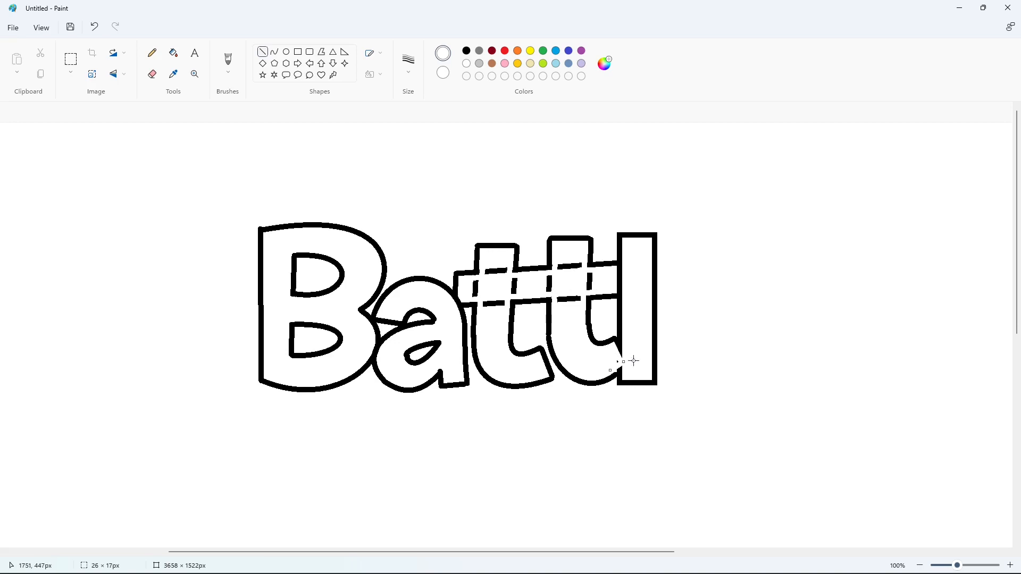
pyautogui.click(173, 53)
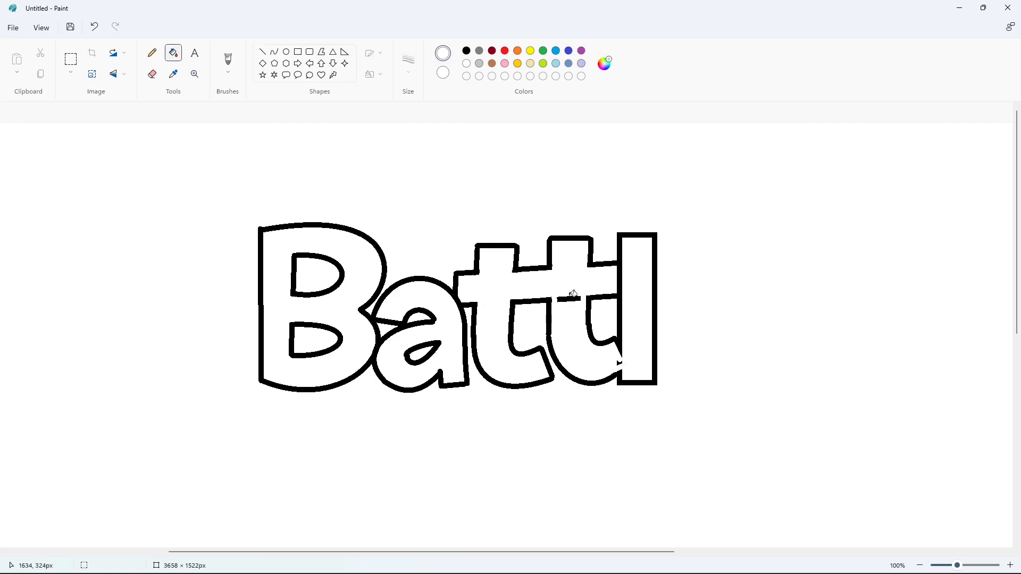
pyautogui.scroll(-1, 837, 449)
# Draw a black circle touching the l, with a smaller circle inside it, as the base for the letter e
pyautogui.click(286, 51)
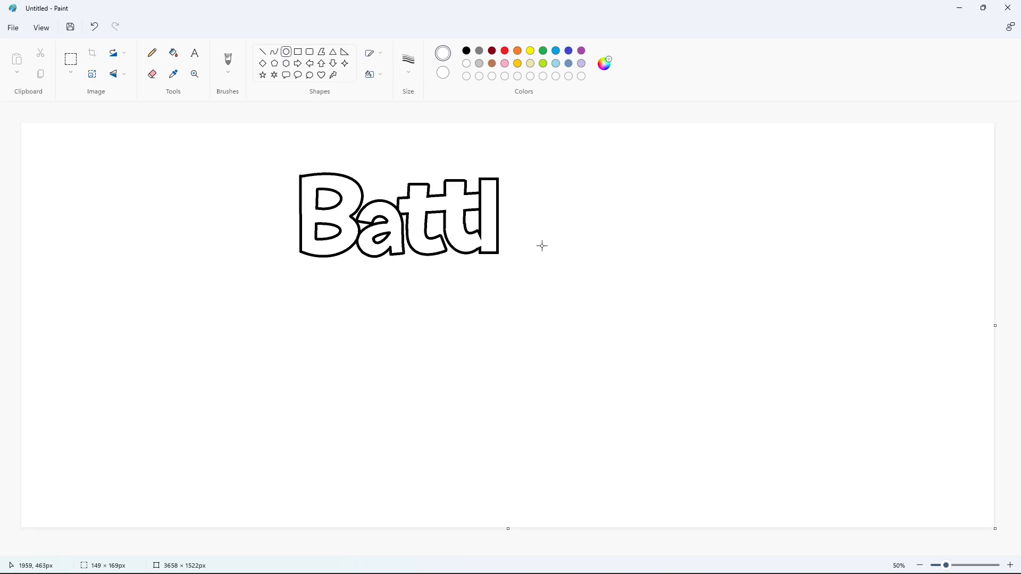
pyautogui.moveTo(542, 246); pyautogui.dragTo(543, 247)
pyautogui.click(466, 51)
pyautogui.moveTo(544, 247); pyautogui.dragTo(555, 252)
pyautogui.moveTo(501, 226)
pyautogui.mouseDown()
pyautogui.moveTo(495, 234)
pyautogui.moveTo(499, 197)
pyautogui.mouseUp()
pyautogui.moveTo(526, 253); pyautogui.dragTo(523, 255)
pyautogui.click(587, 248)
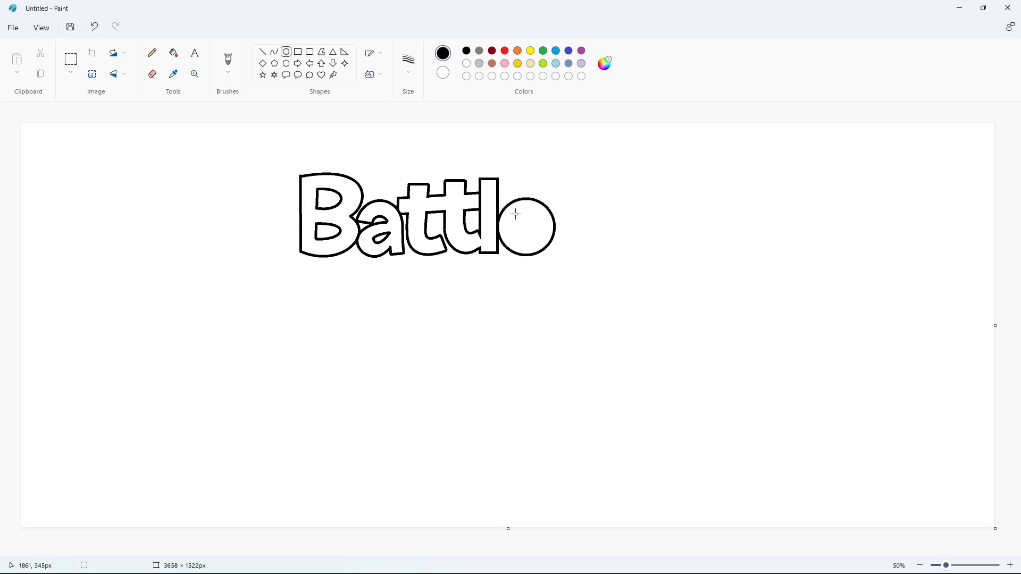
pyautogui.moveTo(514, 212); pyautogui.dragTo(541, 242)
# Turn the double circle into an e by adding horizontal bar lines and whiting out the ring segments between them
pyautogui.click(262, 52)
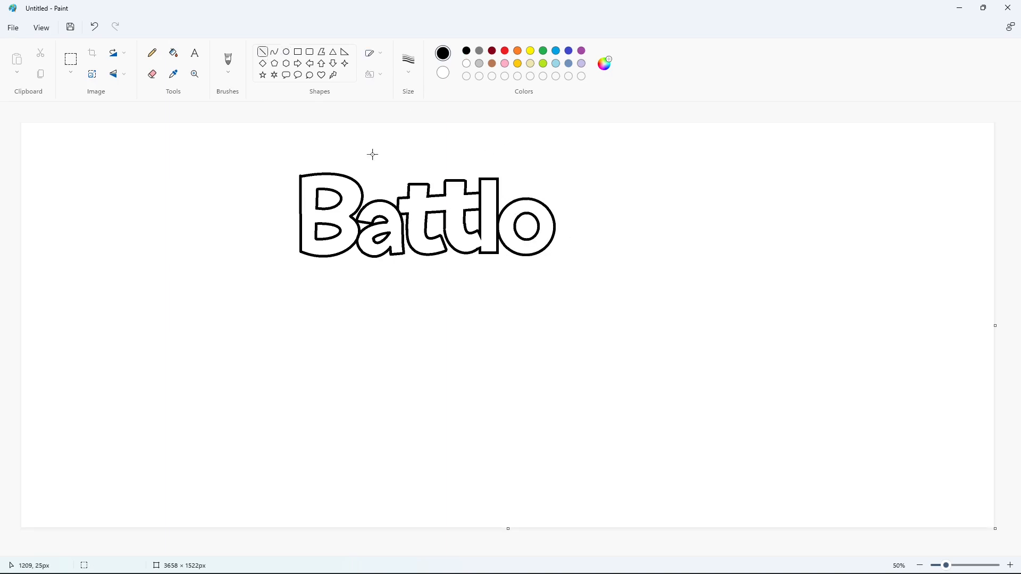
pyautogui.click(600, 231)
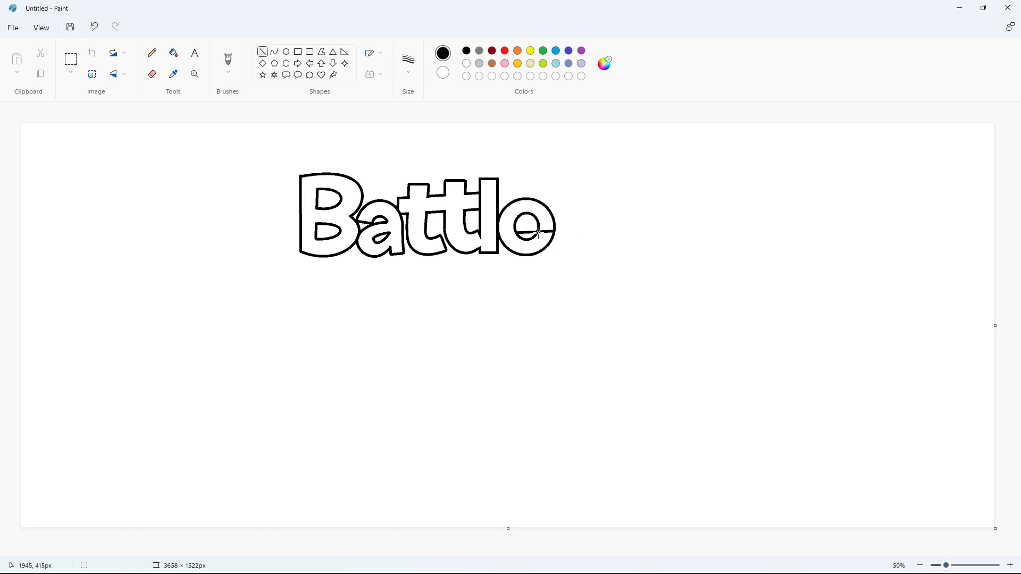
pyautogui.click(1010, 566)
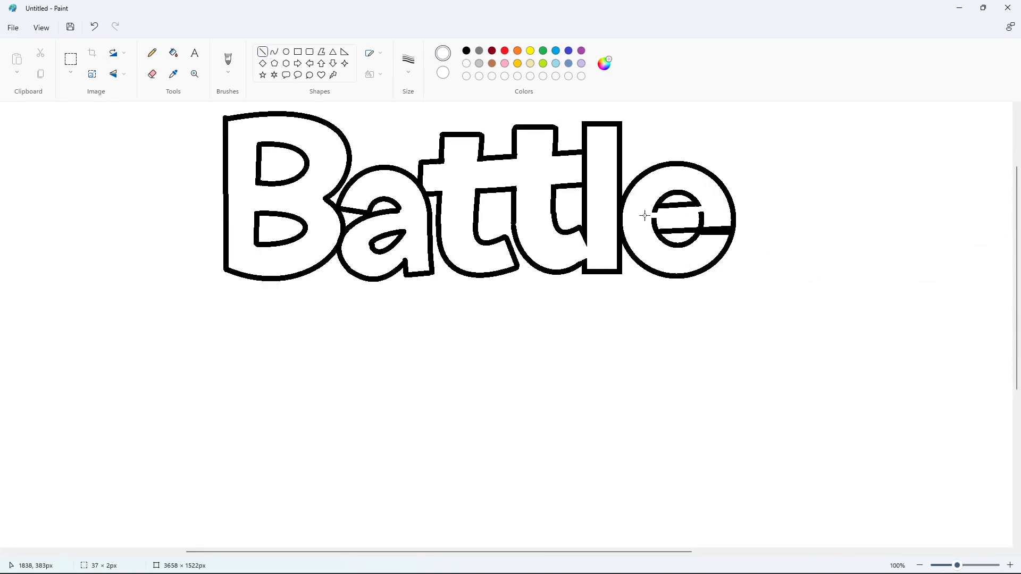
pyautogui.click(776, 212)
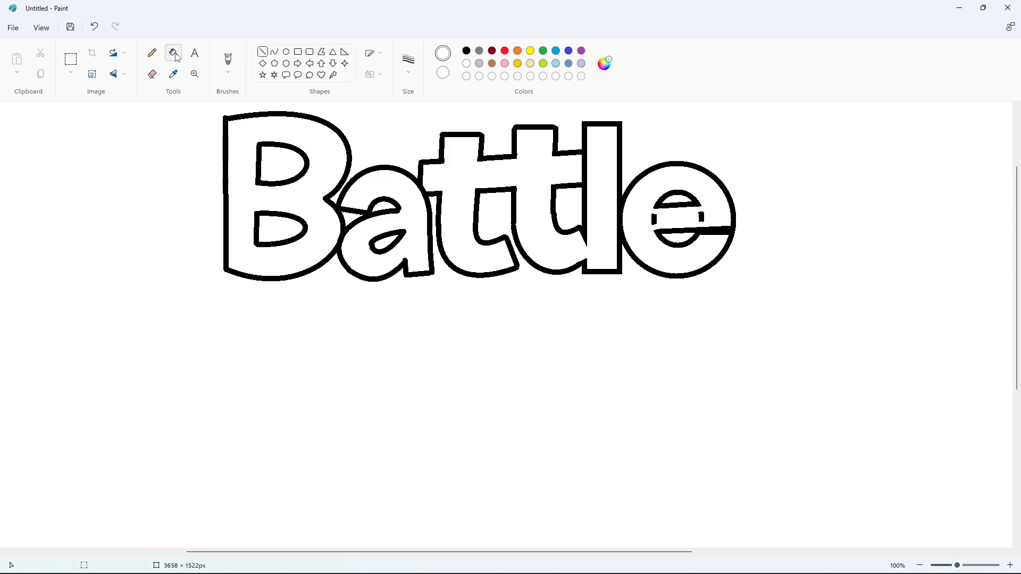
pyautogui.click(174, 52)
pyautogui.click(654, 219)
pyautogui.click(702, 217)
pyautogui.click(919, 565)
# Draw the black curved hook at the top of a lowercase f, a space after the e
pyautogui.click(274, 51)
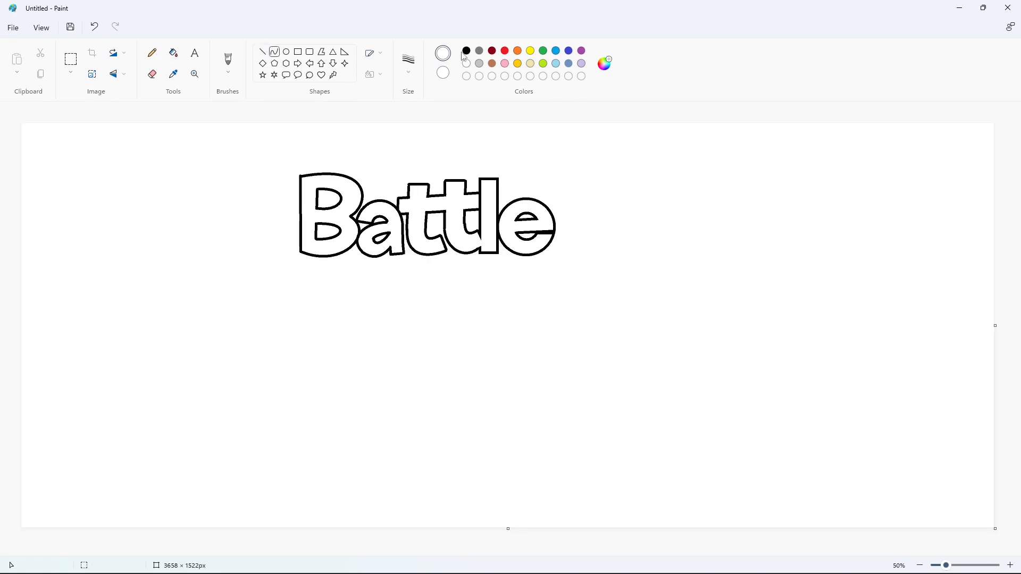
pyautogui.click(466, 51)
pyautogui.moveTo(611, 182)
pyautogui.mouseDown()
pyautogui.moveTo(579, 227)
pyautogui.moveTo(578, 256)
pyautogui.mouseUp()
pyautogui.click(579, 180)
pyautogui.moveTo(580, 181)
pyautogui.mouseDown()
pyautogui.moveTo(583, 224)
pyautogui.moveTo(595, 212)
pyautogui.moveTo(572, 189)
pyautogui.moveTo(579, 207)
pyautogui.moveTo(578, 185)
pyautogui.mouseUp()
pyautogui.hotkey('ctrl', 'z')
pyautogui.click(593, 176)
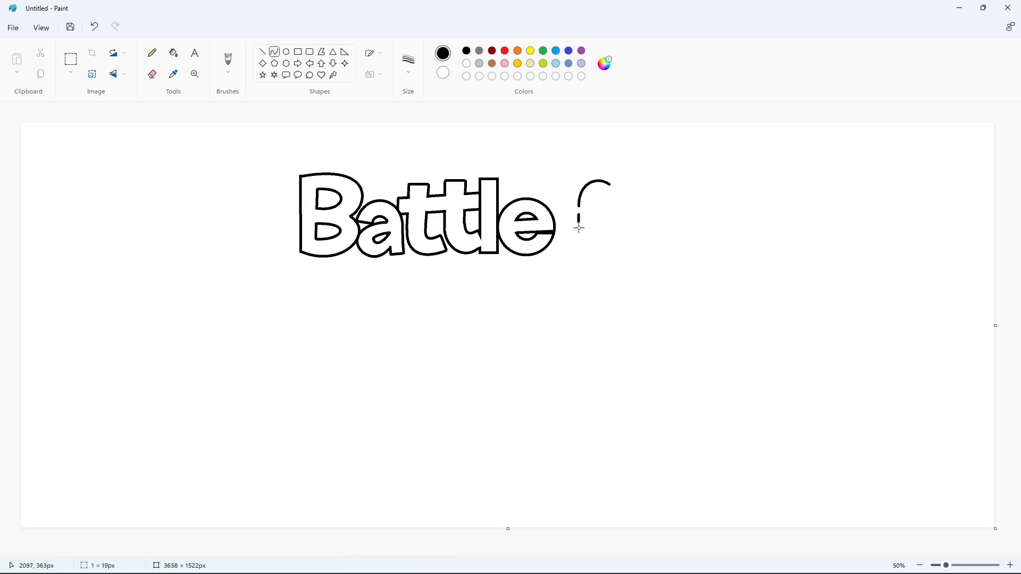
pyautogui.moveTo(578, 228); pyautogui.dragTo(579, 255)
pyautogui.click(635, 245)
pyautogui.hotkey('ctrl', 'z')
# Complete the f's stem with a straight side, a curved side running down from the hook, and a straight base
pyautogui.click(263, 51)
pyautogui.moveTo(578, 215); pyautogui.dragTo(579, 256)
pyautogui.click(624, 229)
pyautogui.click(274, 51)
pyautogui.moveTo(608, 200); pyautogui.dragTo(595, 257)
pyautogui.click(600, 210)
pyautogui.click(263, 52)
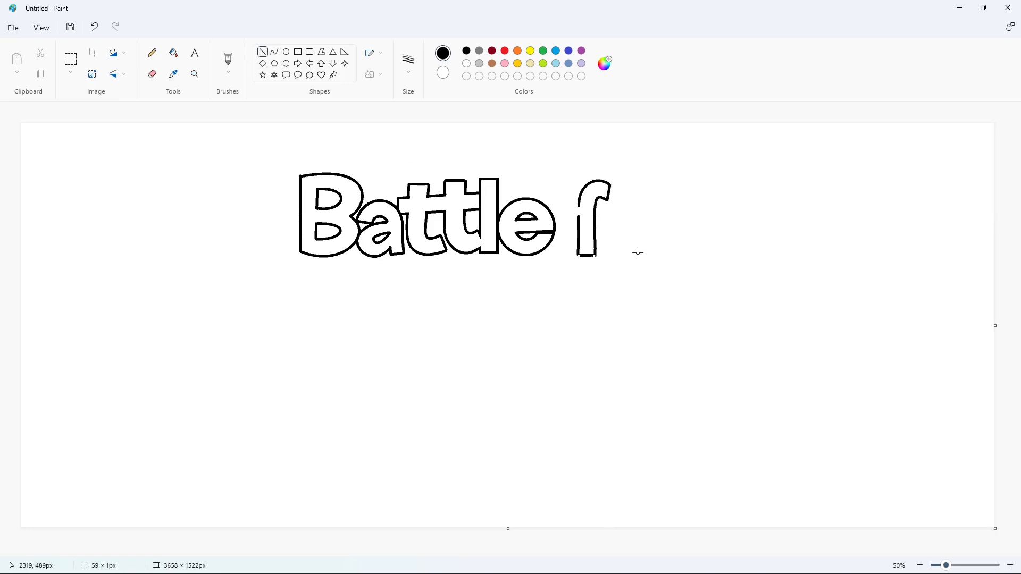
# Draw a small horizontal rectangle across the f's stem as its crossbar
pyautogui.click(297, 52)
pyautogui.moveTo(571, 202); pyautogui.dragTo(606, 216)
pyautogui.click(635, 215)
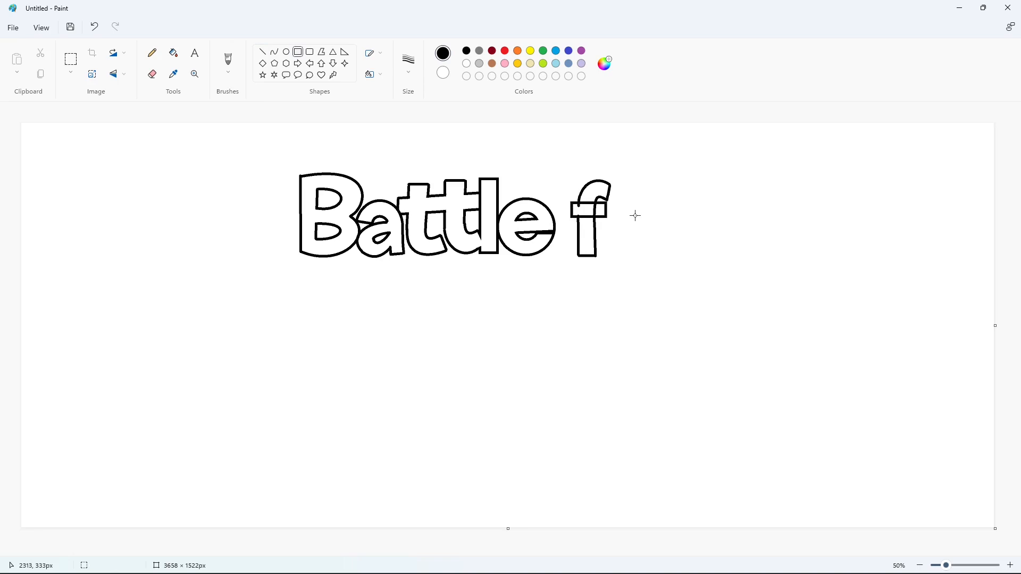
# White out the lines where the f's stem and crossbar overlap, filling the leftover fragments with white
pyautogui.click(1010, 566)
pyautogui.moveTo(480, 551); pyautogui.dragTo(720, 542)
pyautogui.click(263, 53)
pyautogui.moveTo(653, 290)
pyautogui.mouseDown()
pyautogui.moveTo(694, 289)
pyautogui.moveTo(655, 306)
pyautogui.moveTo(693, 306)
pyautogui.mouseUp()
pyautogui.click(466, 64)
pyautogui.click(759, 287)
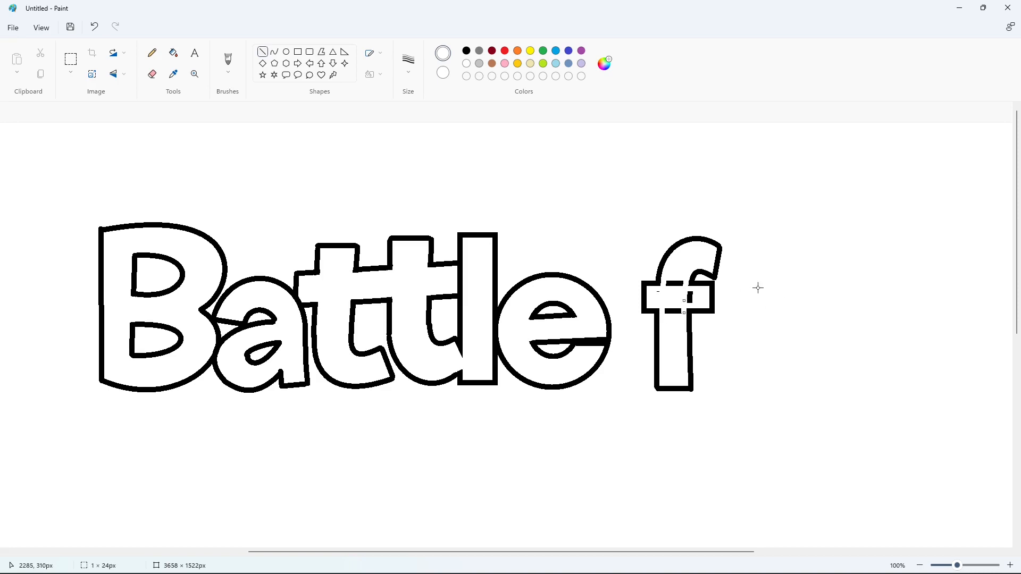
pyautogui.click(173, 53)
pyautogui.click(674, 284)
pyautogui.click(689, 299)
pyautogui.click(673, 311)
pyautogui.click(919, 565)
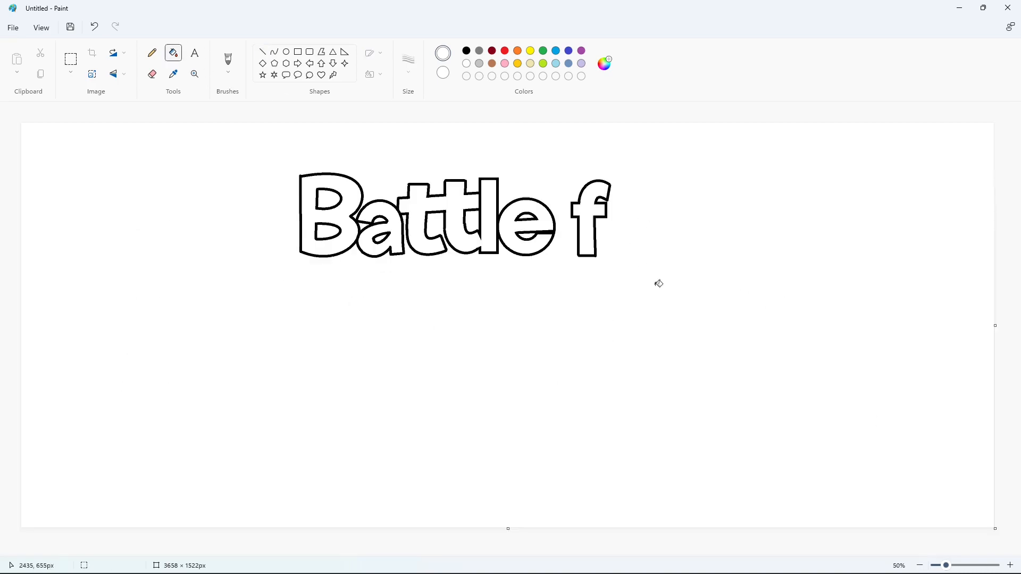
# Draw a black circle against the f with an inner ellipse of about 69 by 89 px for the letter o
pyautogui.click(287, 53)
pyautogui.click(466, 51)
pyautogui.moveTo(609, 205); pyautogui.dragTo(658, 255)
pyautogui.moveTo(609, 230); pyautogui.dragTo(604, 230)
pyautogui.moveTo(630, 204); pyautogui.dragTo(639, 240)
pyautogui.click(607, 195)
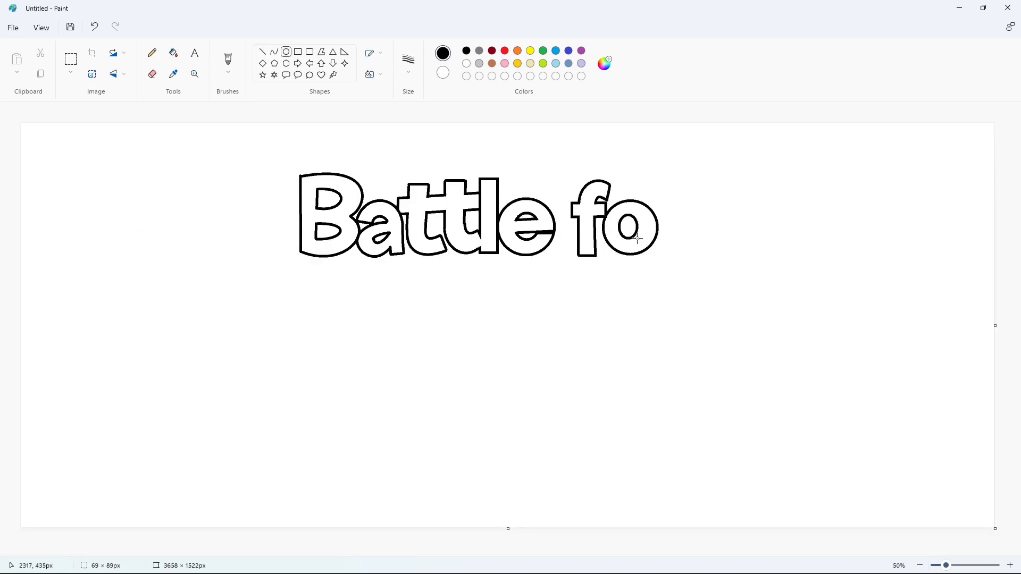
pyautogui.click(718, 238)
# Draw an outlined lowercase r beside the o with straight lines and a curved underside on its arm
pyautogui.click(263, 52)
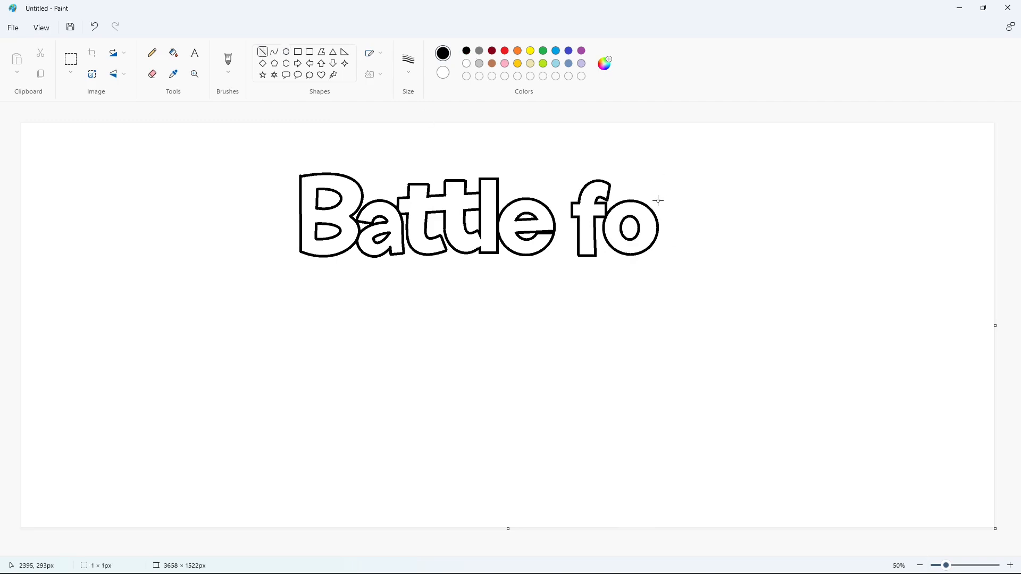
pyautogui.moveTo(658, 200)
pyautogui.mouseDown()
pyautogui.moveTo(658, 256)
pyautogui.moveTo(673, 200)
pyautogui.moveTo(690, 201)
pyautogui.mouseUp()
pyautogui.click(275, 54)
pyautogui.click(263, 52)
pyautogui.moveTo(676, 257); pyautogui.dragTo(678, 257)
pyautogui.click(274, 52)
pyautogui.moveTo(692, 216); pyautogui.dragTo(677, 257)
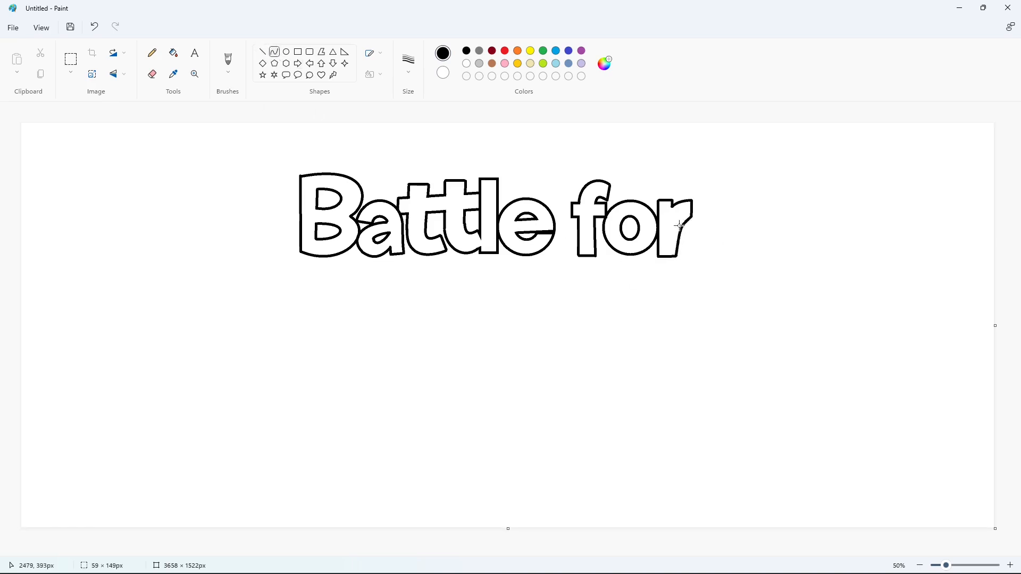
# Fill the outer outlines of the words "Battle" and "for" with dark red
pyautogui.click(173, 53)
pyautogui.click(493, 51)
pyautogui.click(489, 180)
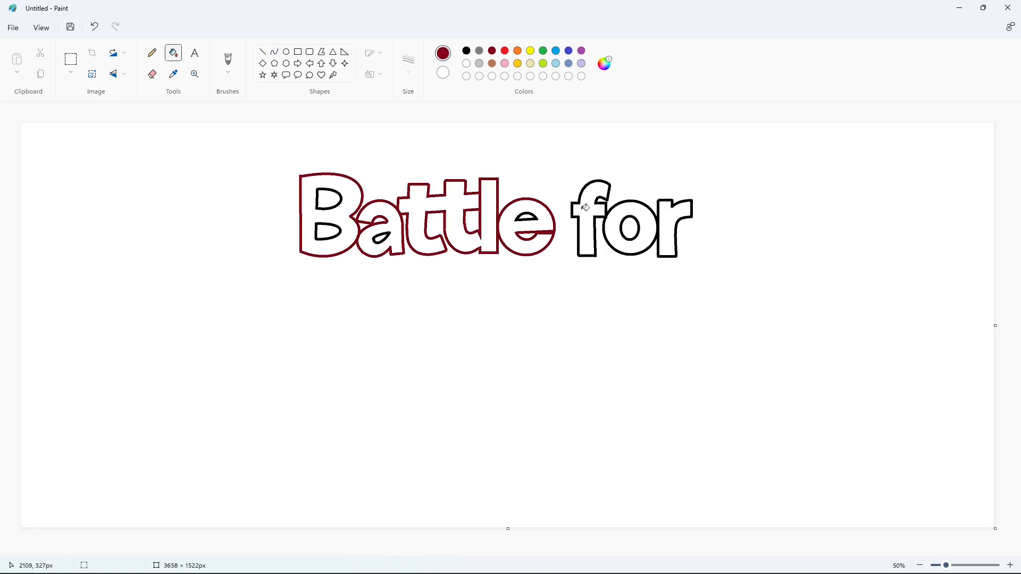
pyautogui.click(578, 221)
# Draw a large black outlined D below and before "Battle", with a side about 589 px tall and a D-shaped inner counter
pyautogui.click(467, 51)
pyautogui.click(263, 51)
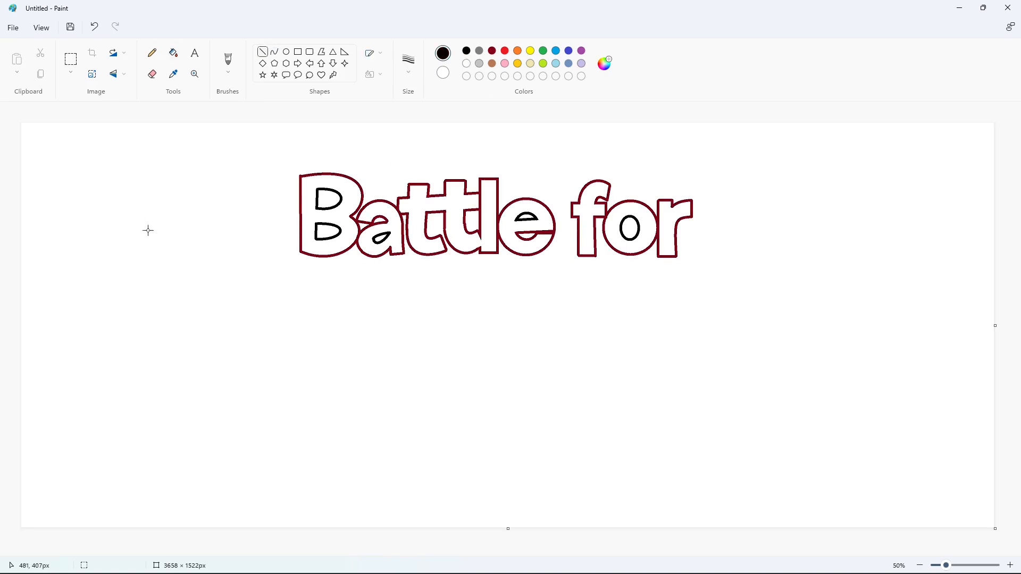
pyautogui.moveTo(152, 213); pyautogui.dragTo(158, 367)
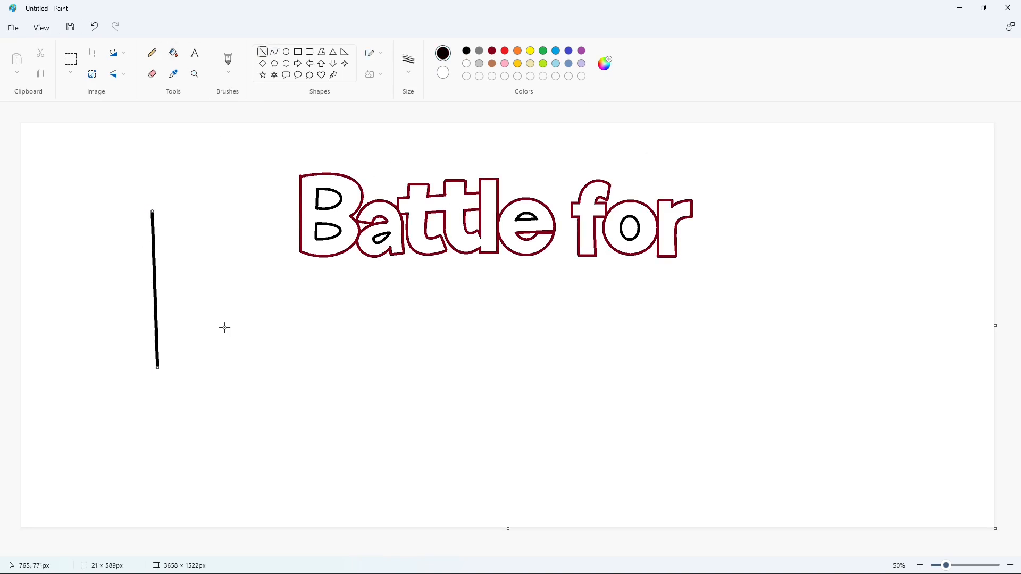
pyautogui.click(274, 51)
pyautogui.moveTo(152, 211); pyautogui.dragTo(281, 306)
pyautogui.moveTo(218, 251)
pyautogui.mouseDown()
pyautogui.moveTo(219, 216)
pyautogui.moveTo(286, 221)
pyautogui.mouseUp()
pyautogui.click(286, 221)
pyautogui.moveTo(281, 306); pyautogui.dragTo(158, 367)
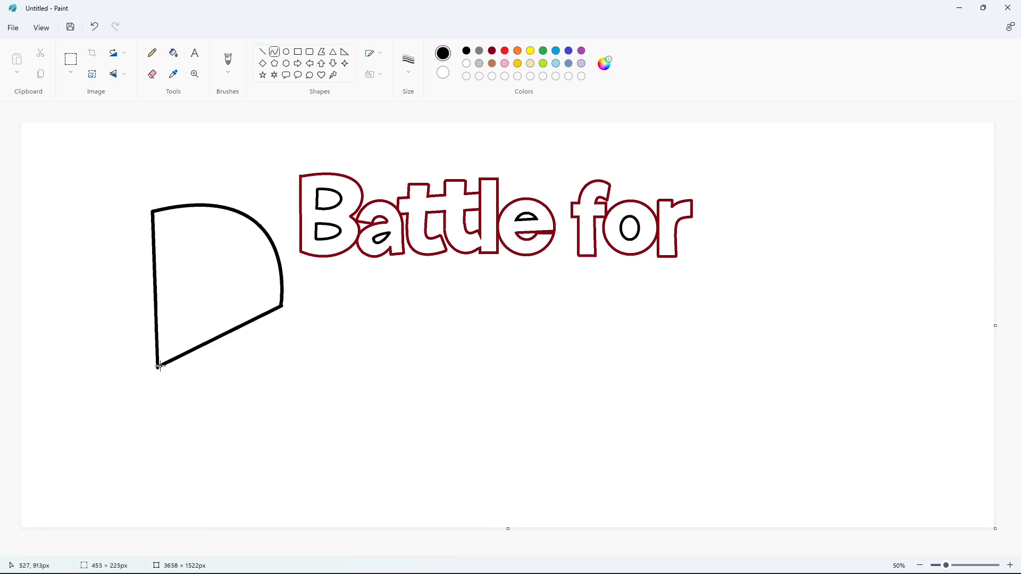
pyautogui.moveTo(219, 336); pyautogui.dragTo(233, 390)
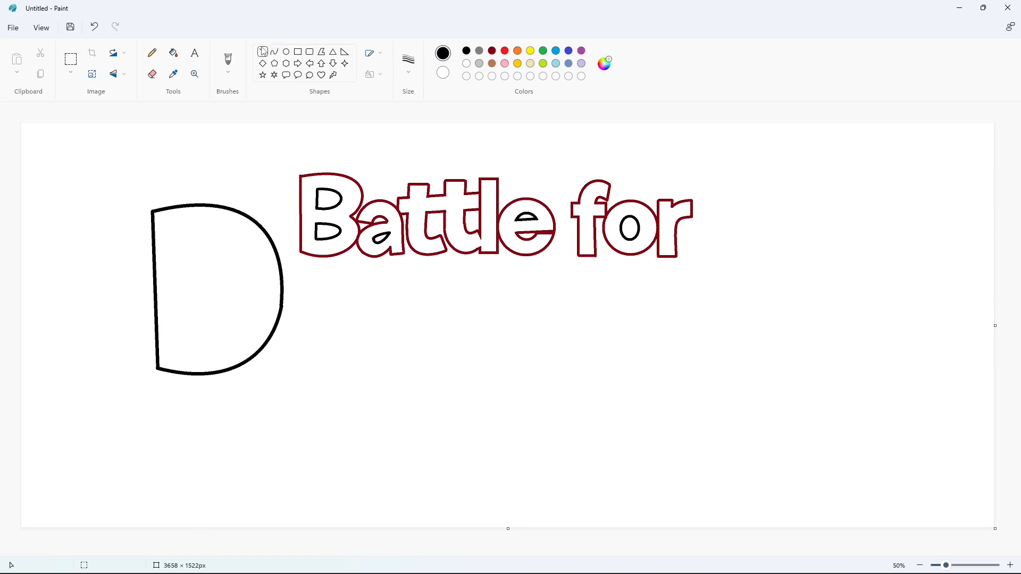
pyautogui.moveTo(191, 237); pyautogui.dragTo(190, 342)
pyautogui.moveTo(228, 250); pyautogui.dragTo(262, 348)
# Draw a large outlined lowercase r against the D with straight edges and curves shaping its arm
pyautogui.moveTo(283, 293); pyautogui.dragTo(285, 373)
pyautogui.moveTo(284, 261)
pyautogui.mouseDown()
pyautogui.moveTo(316, 261)
pyautogui.moveTo(315, 272)
pyautogui.mouseUp()
pyautogui.moveTo(296, 375); pyautogui.dragTo(319, 374)
pyautogui.click(274, 52)
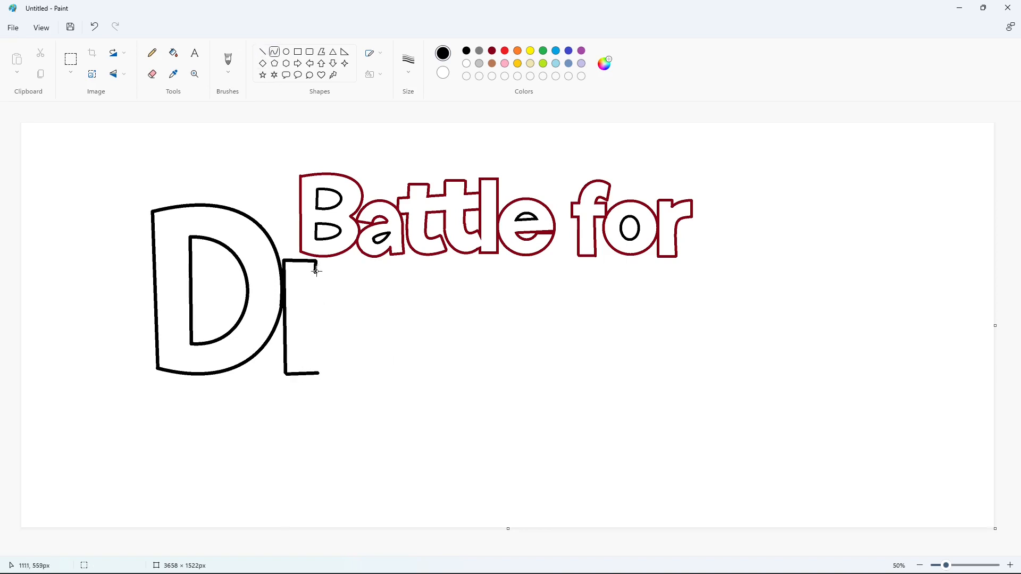
pyautogui.moveTo(314, 272)
pyautogui.mouseDown()
pyautogui.moveTo(355, 260)
pyautogui.moveTo(325, 260)
pyautogui.mouseUp()
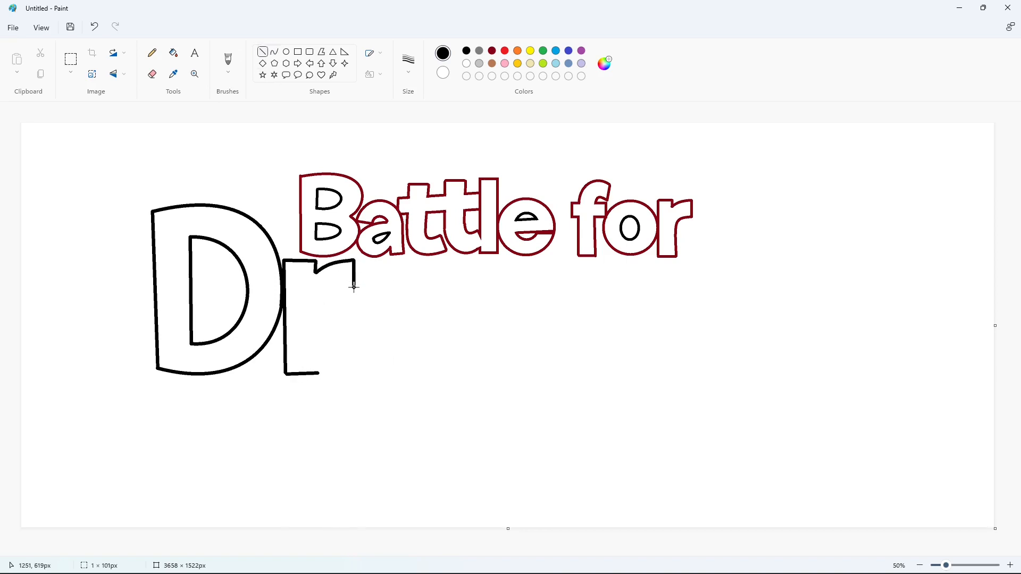
pyautogui.click(276, 52)
pyautogui.moveTo(354, 292); pyautogui.dragTo(319, 373)
pyautogui.moveTo(331, 326); pyautogui.dragTo(319, 298)
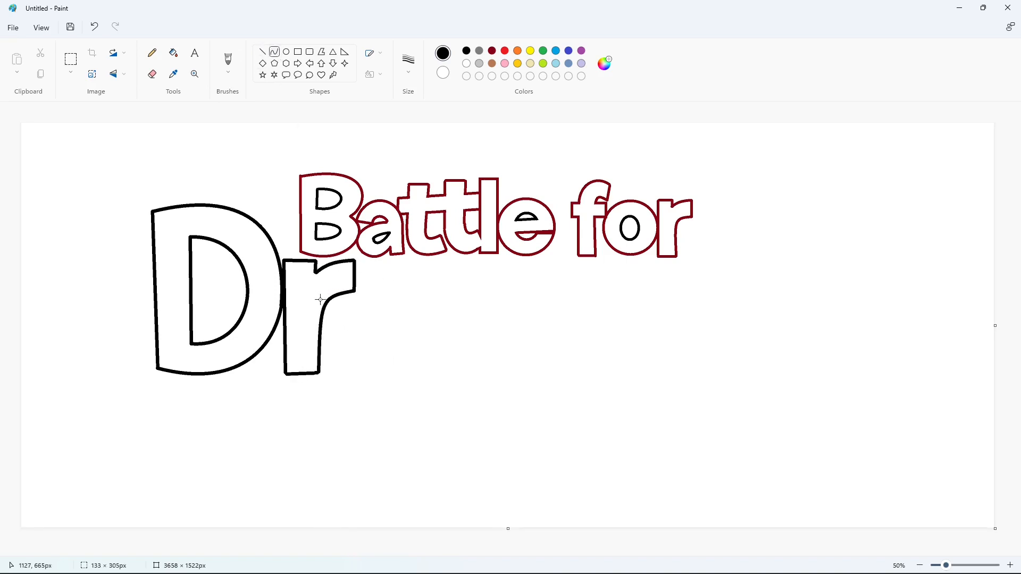
pyautogui.click(319, 299)
pyautogui.click(475, 335)
# Draw a large black circle touching the arm of the large r, below "Battle"
pyautogui.click(286, 51)
pyautogui.moveTo(351, 256)
pyautogui.mouseDown()
pyautogui.moveTo(466, 374)
pyautogui.moveTo(408, 378)
pyautogui.mouseUp()
pyautogui.click(552, 319)
pyautogui.click(262, 51)
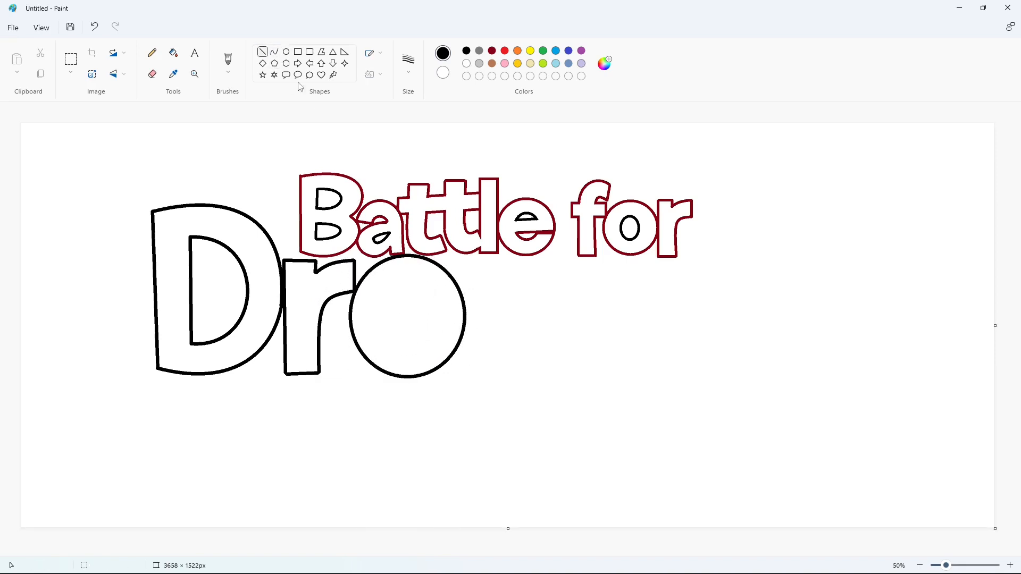
# Draw an oval counter inside the large black circle and add straight lines for the e's crossbar and opening
pyautogui.click(286, 52)
pyautogui.moveTo(381, 283); pyautogui.dragTo(435, 350)
pyautogui.click(490, 342)
pyautogui.click(262, 52)
pyautogui.moveTo(385, 303); pyautogui.dragTo(430, 303)
pyautogui.click(393, 328)
pyautogui.moveTo(385, 329)
pyautogui.mouseDown()
pyautogui.moveTo(464, 324)
pyautogui.moveTo(462, 333)
pyautogui.mouseUp()
pyautogui.click(514, 323)
pyautogui.click(491, 333)
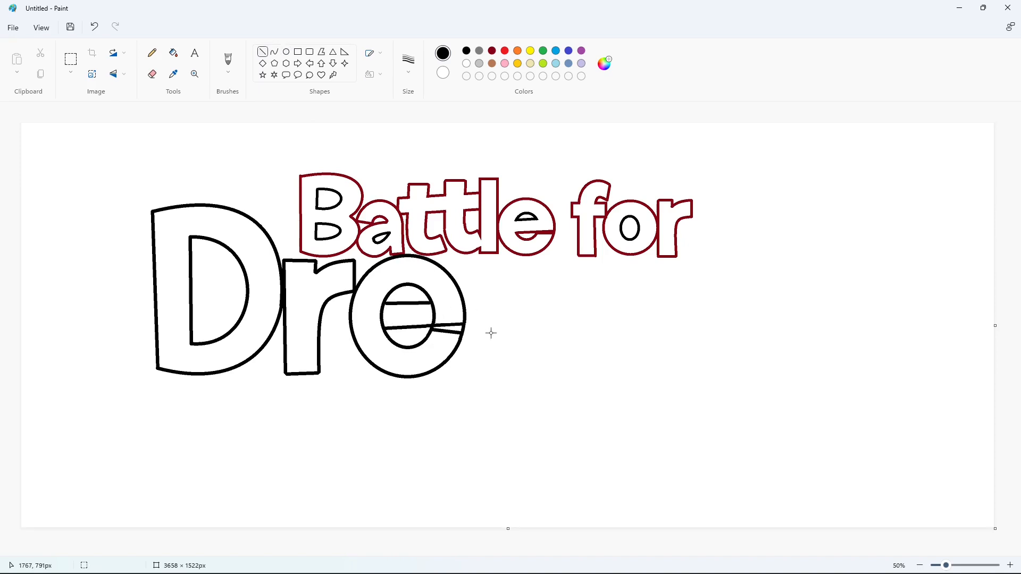
# Cut the e's surplus line segments with white lines and fill them white, leaving a clean upper counter and an open mouth
pyautogui.scroll(3, 491, 332)
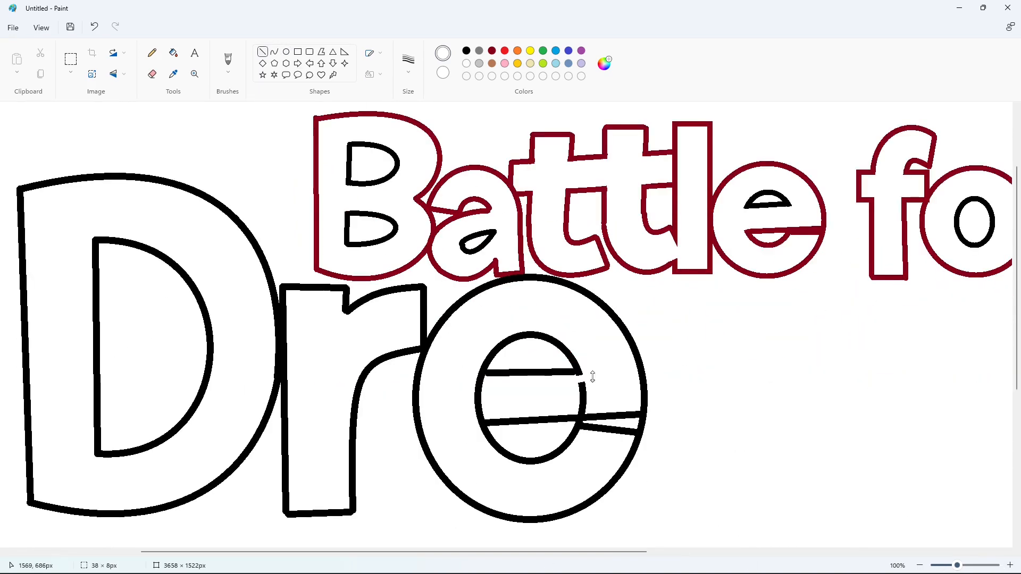
pyautogui.moveTo(493, 382)
pyautogui.mouseDown()
pyautogui.moveTo(470, 383)
pyautogui.moveTo(475, 417)
pyautogui.mouseUp()
pyautogui.moveTo(577, 410); pyautogui.dragTo(591, 408)
pyautogui.click(601, 403)
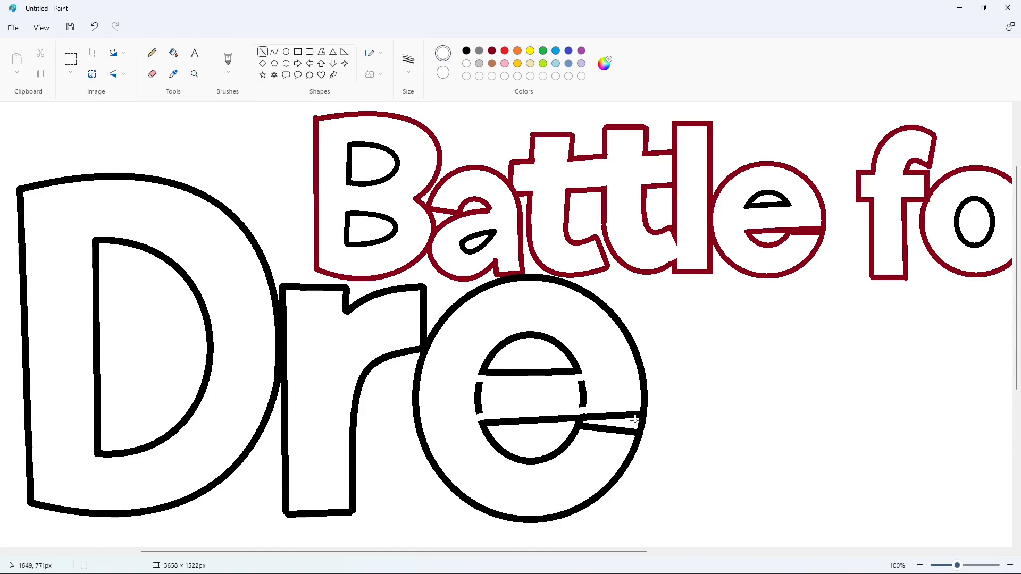
pyautogui.moveTo(632, 425); pyautogui.dragTo(647, 427)
pyautogui.click(173, 53)
pyautogui.click(583, 395)
pyautogui.click(479, 396)
pyautogui.scroll(-1, 515, 247)
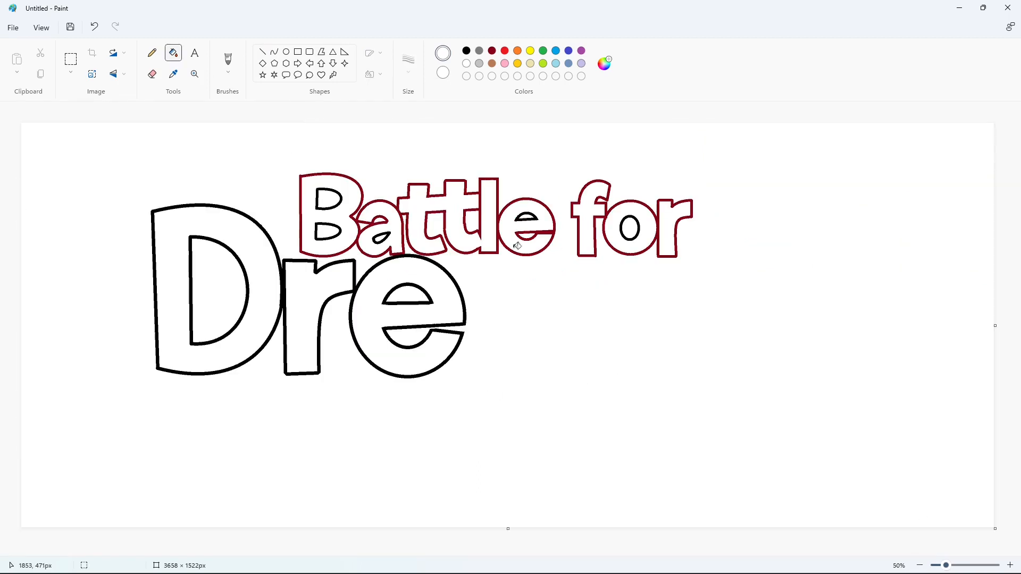
# Draw the black outline of a large lowercase a after the e, using curves for its arch, notch and bowl
pyautogui.click(262, 52)
pyautogui.click(467, 50)
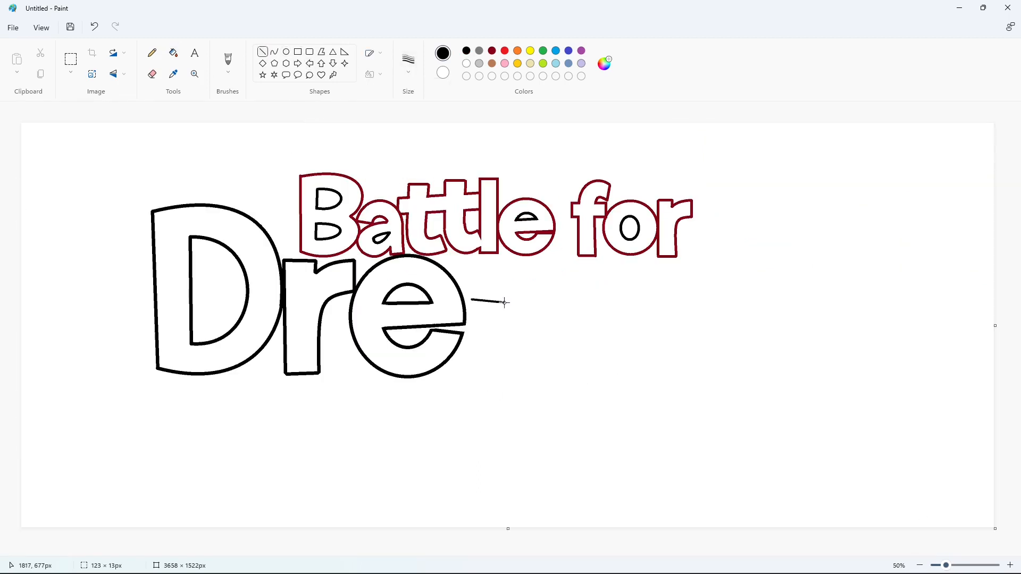
pyautogui.click(275, 52)
pyautogui.moveTo(470, 299)
pyautogui.mouseDown()
pyautogui.moveTo(569, 300)
pyautogui.moveTo(562, 242)
pyautogui.mouseUp()
pyautogui.click(562, 242)
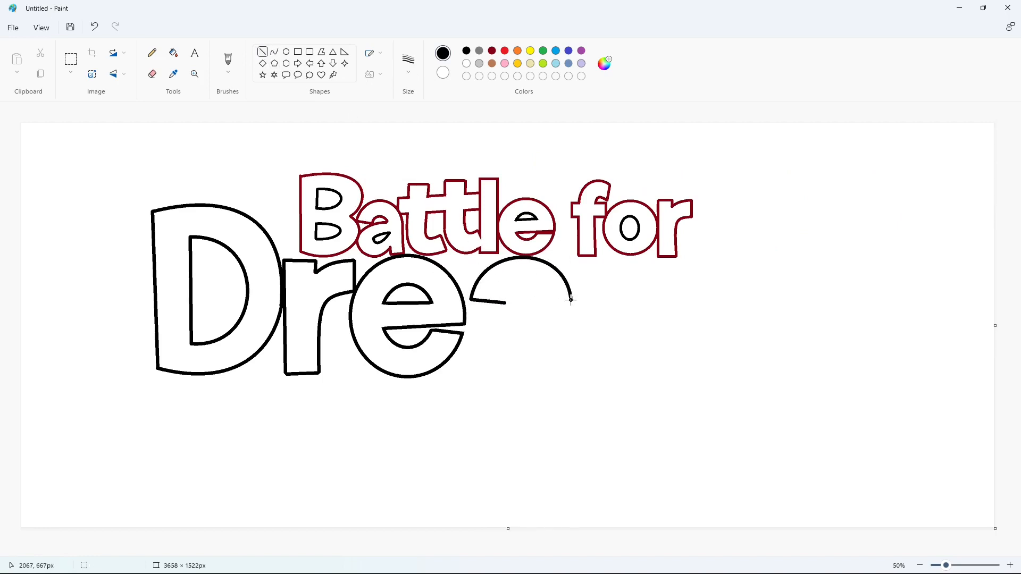
pyautogui.moveTo(571, 299); pyautogui.dragTo(572, 368)
pyautogui.moveTo(504, 302)
pyautogui.mouseDown()
pyautogui.moveTo(538, 301)
pyautogui.moveTo(481, 367)
pyautogui.moveTo(529, 359)
pyautogui.moveTo(572, 370)
pyautogui.mouseUp()
pyautogui.click(511, 284)
pyautogui.click(533, 284)
pyautogui.click(478, 303)
pyautogui.click(455, 331)
pyautogui.click(492, 381)
pyautogui.click(524, 382)
pyautogui.click(262, 52)
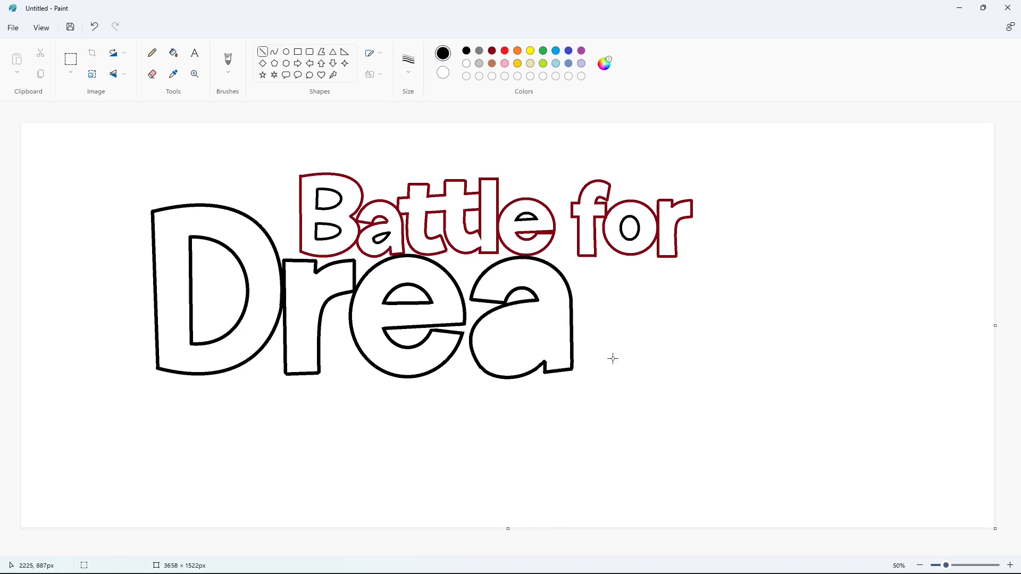
# Draw a curved teardrop counter inside the bowl of the large a
pyautogui.click(275, 51)
pyautogui.moveTo(543, 323); pyautogui.dragTo(506, 348)
pyautogui.click(532, 357)
pyautogui.moveTo(596, 347); pyautogui.dragTo(601, 327)
# Draw the straight left side, top and base of an m after the large a, plus its first curved shoulder
pyautogui.click(262, 52)
pyautogui.moveTo(580, 261)
pyautogui.mouseDown()
pyautogui.moveTo(583, 377)
pyautogui.moveTo(609, 258)
pyautogui.mouseUp()
pyautogui.moveTo(584, 376); pyautogui.dragTo(618, 376)
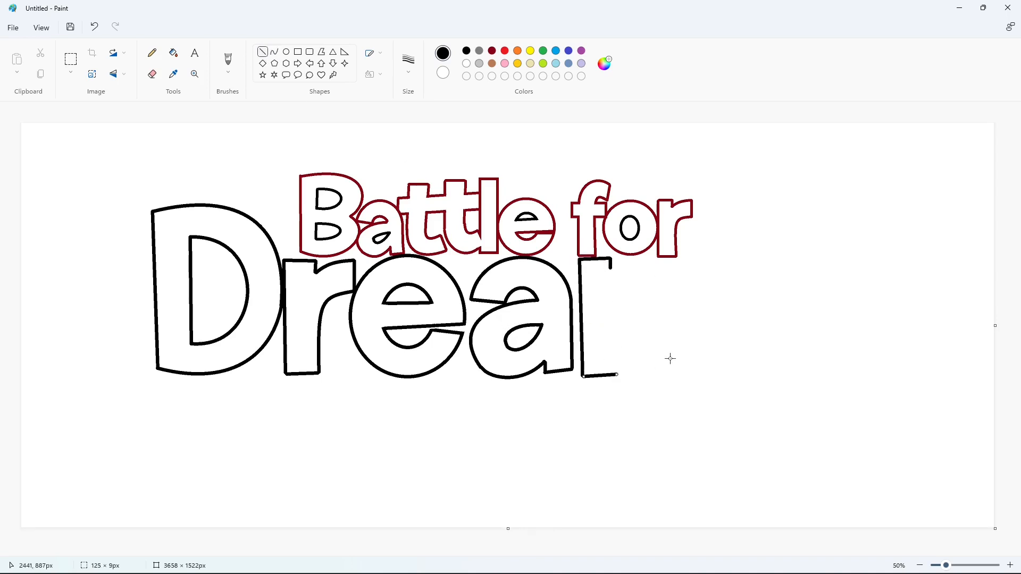
pyautogui.click(274, 52)
pyautogui.moveTo(611, 261)
pyautogui.mouseDown()
pyautogui.moveTo(668, 272)
pyautogui.moveTo(639, 245)
pyautogui.mouseUp()
pyautogui.click(721, 277)
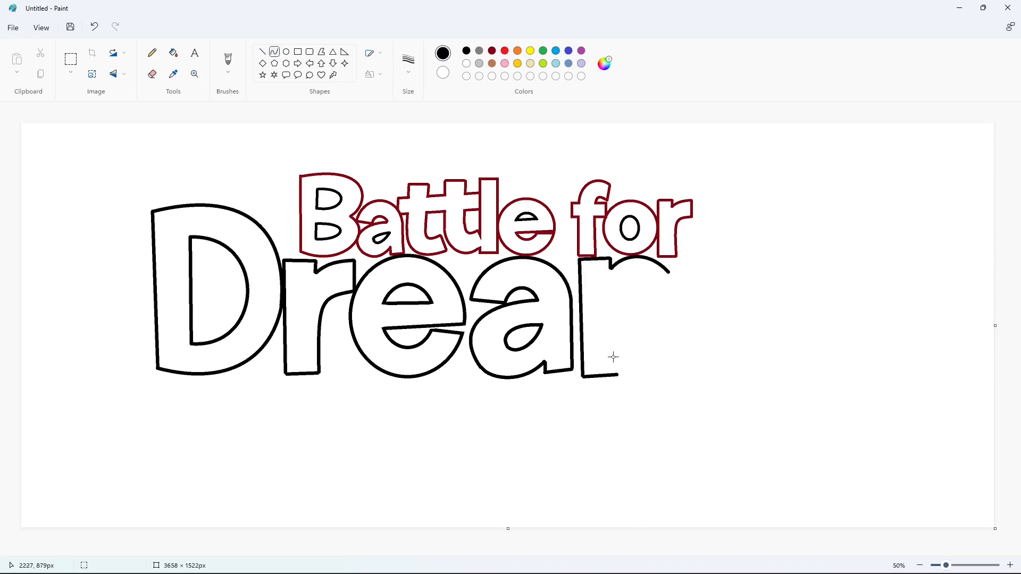
pyautogui.moveTo(618, 374); pyautogui.dragTo(643, 365)
pyautogui.moveTo(628, 360); pyautogui.dragTo(598, 253)
pyautogui.moveTo(653, 275); pyautogui.dragTo(662, 267)
pyautogui.hotkey('ctrl', 'z')
# Draw the m's first inner arch and its second curved shoulder
pyautogui.moveTo(618, 375); pyautogui.dragTo(631, 286)
pyautogui.moveTo(623, 311)
pyautogui.mouseDown()
pyautogui.moveTo(616, 290)
pyautogui.moveTo(643, 363)
pyautogui.mouseUp()
pyautogui.click(705, 318)
pyautogui.moveTo(643, 329)
pyautogui.mouseDown()
pyautogui.moveTo(643, 291)
pyautogui.moveTo(738, 298)
pyautogui.mouseUp()
pyautogui.moveTo(695, 281); pyautogui.dragTo(694, 253)
pyautogui.moveTo(719, 255); pyautogui.dragTo(736, 253)
# Close the base of the m's middle leg with a straight line
pyautogui.click(266, 55)
pyautogui.moveTo(643, 364)
pyautogui.mouseDown()
pyautogui.moveTo(677, 364)
pyautogui.moveTo(680, 311)
pyautogui.moveTo(705, 364)
pyautogui.mouseUp()
pyautogui.click(726, 349)
pyautogui.click(763, 311)
pyautogui.click(276, 54)
pyautogui.moveTo(687, 319); pyautogui.dragTo(684, 264)
pyautogui.moveTo(706, 287); pyautogui.dragTo(717, 282)
pyautogui.hotkey('ctrl', 'z')
# Draw the m's second inner arch and close its last leg with straight edges
pyautogui.moveTo(681, 311)
pyautogui.mouseDown()
pyautogui.moveTo(704, 328)
pyautogui.moveTo(707, 318)
pyautogui.mouseUp()
pyautogui.moveTo(686, 305); pyautogui.dragTo(682, 278)
pyautogui.moveTo(701, 288)
pyautogui.mouseDown()
pyautogui.moveTo(708, 285)
pyautogui.moveTo(706, 367)
pyautogui.mouseUp()
pyautogui.click(263, 53)
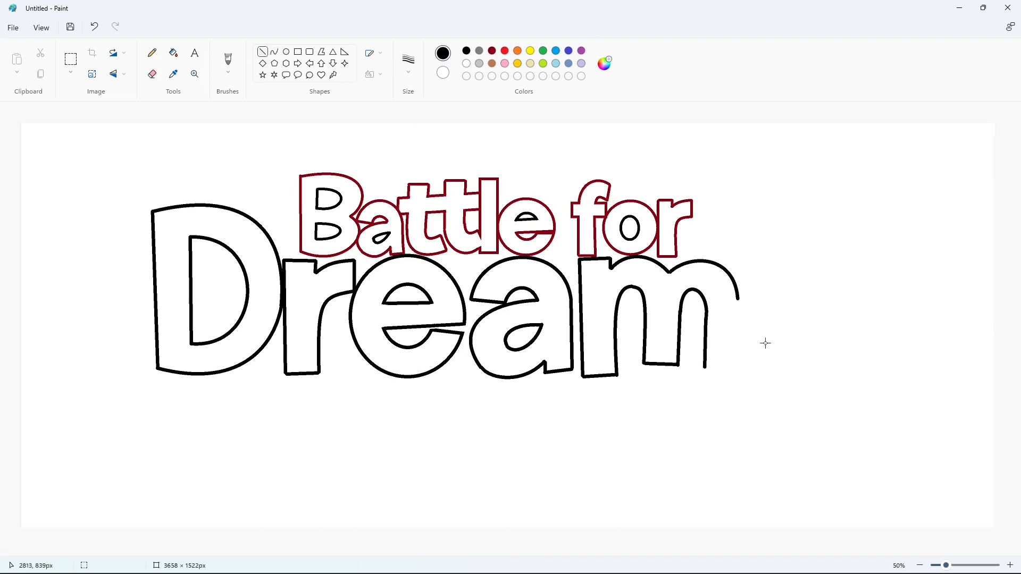
pyautogui.moveTo(738, 299); pyautogui.dragTo(736, 367)
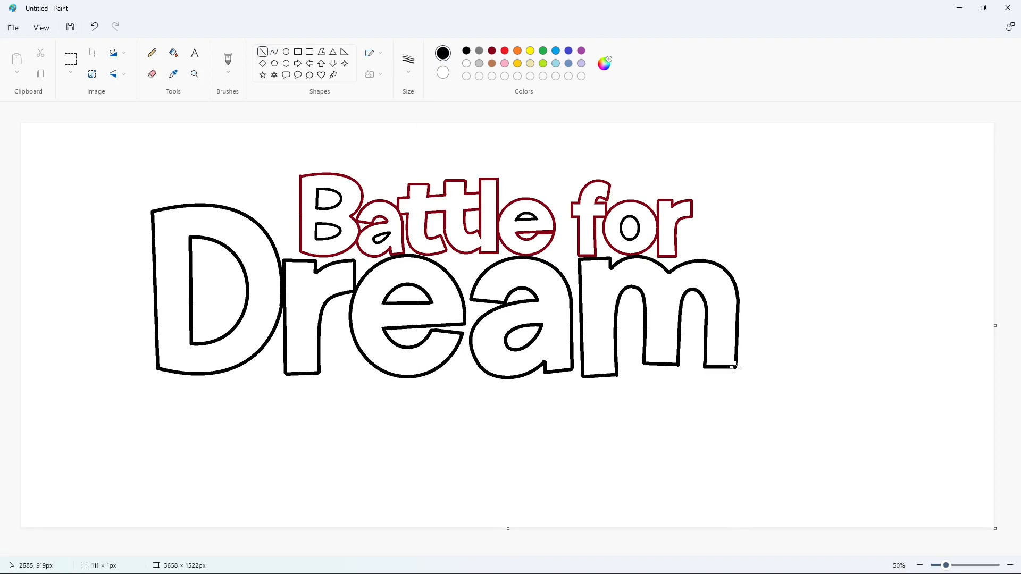
pyautogui.click(297, 52)
pyautogui.moveTo(322, 338); pyautogui.dragTo(353, 477)
pyautogui.click(310, 53)
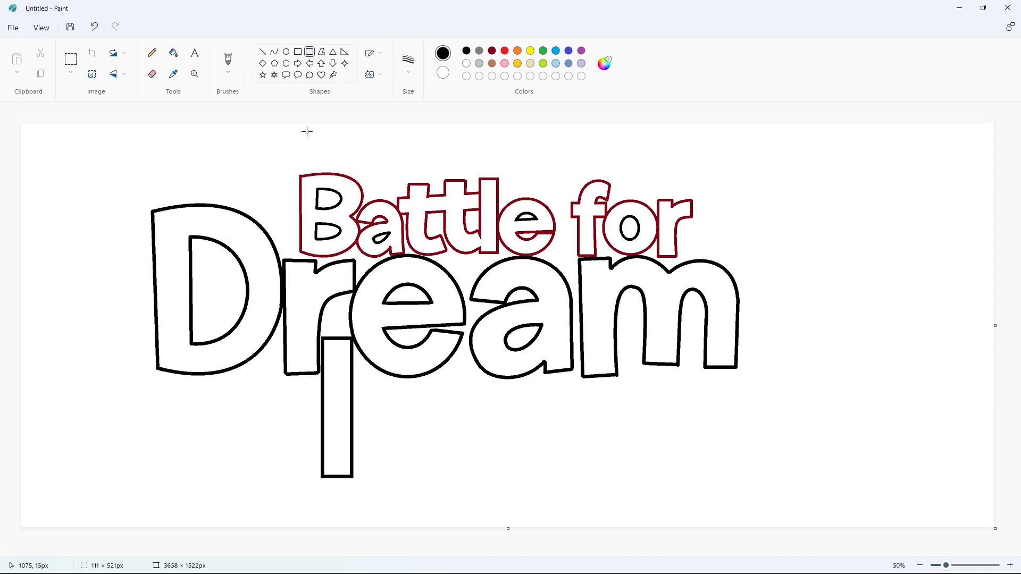
pyautogui.hotkey('ctrl', 'z')
# Draw a tall rounded rectangle as a capital I below "Dream" and start an s beside it with its tip and top curve
pyautogui.moveTo(323, 337); pyautogui.dragTo(353, 478)
pyautogui.click(424, 438)
pyautogui.click(263, 51)
pyautogui.click(274, 52)
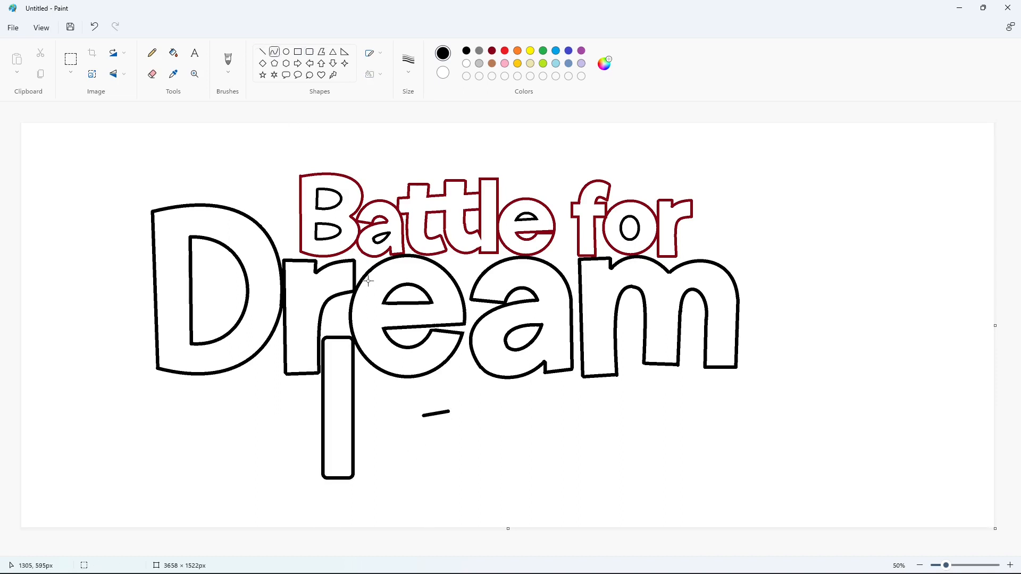
pyautogui.moveTo(449, 411)
pyautogui.mouseDown()
pyautogui.moveTo(410, 392)
pyautogui.moveTo(355, 397)
pyautogui.moveTo(371, 359)
pyautogui.mouseUp()
pyautogui.click(371, 359)
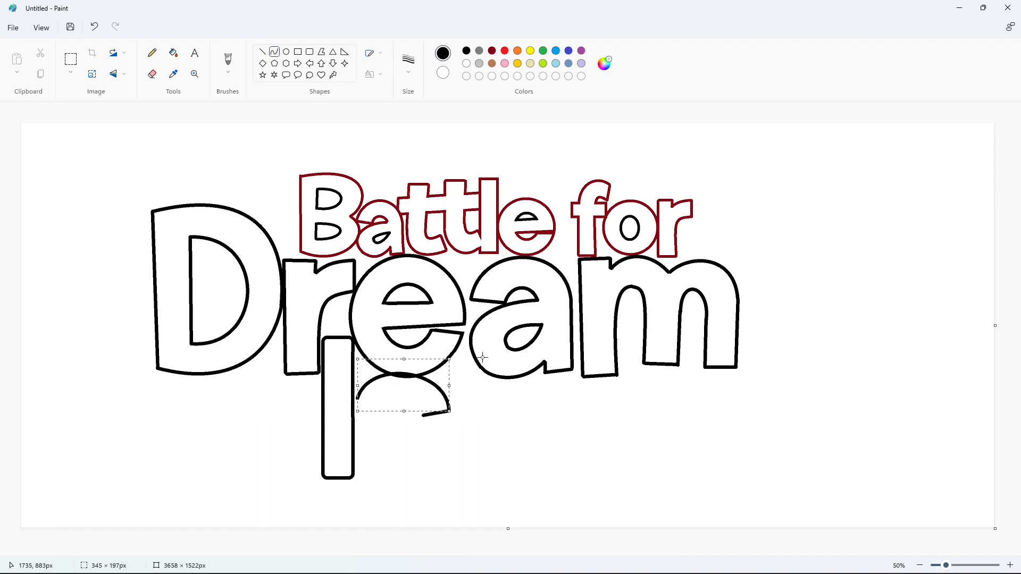
pyautogui.press('Down')
pyautogui.press('Down')
# Complete the s outline after the I with curves for its inner bends, lower bowl and bottom end
pyautogui.moveTo(449, 411); pyautogui.dragTo(384, 435)
pyautogui.moveTo(361, 418); pyautogui.dragTo(384, 440)
pyautogui.moveTo(397, 439); pyautogui.dragTo(432, 447)
pyautogui.moveTo(412, 454); pyautogui.dragTo(409, 468)
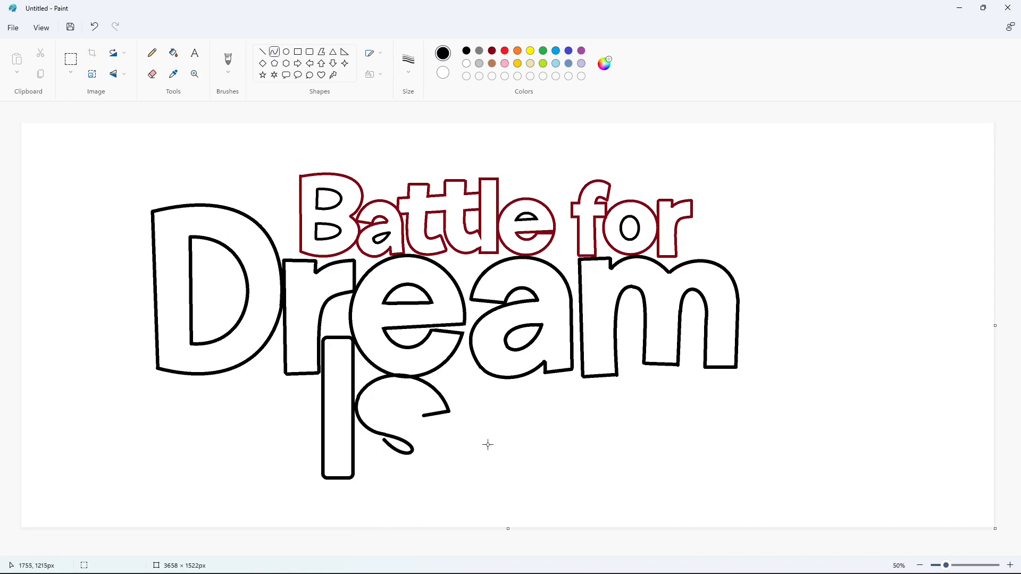
pyautogui.moveTo(391, 413); pyautogui.dragTo(382, 510)
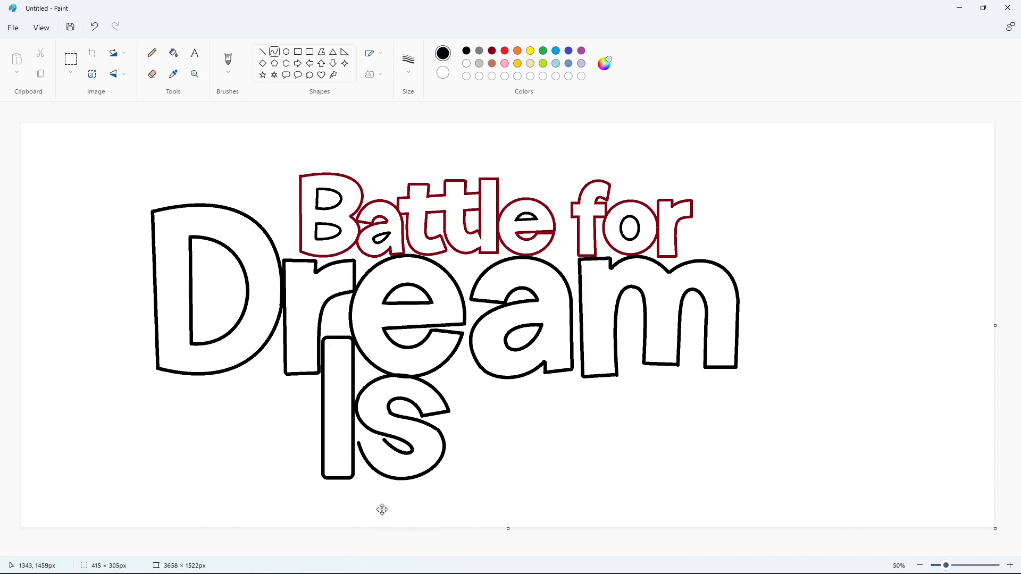
# Draw a tall rounded rectangle as the lowercase l right after the s
pyautogui.click(311, 55)
pyautogui.moveTo(448, 364); pyautogui.dragTo(481, 488)
pyautogui.click(503, 418)
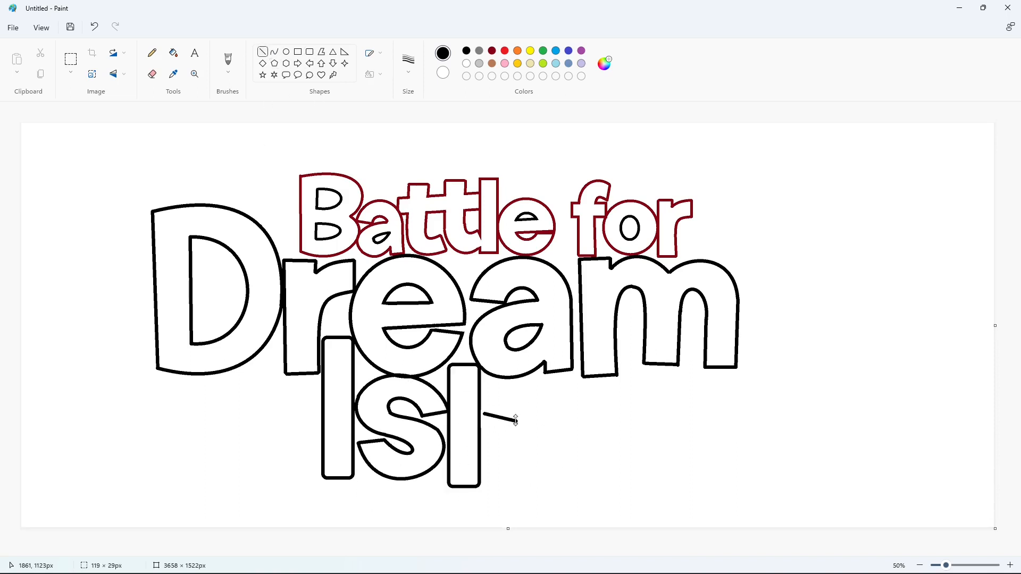
# Draw the curved top and straight outer side of a lowercase a after the l
pyautogui.click(275, 51)
pyautogui.moveTo(485, 413); pyautogui.dragTo(585, 436)
pyautogui.moveTo(534, 424)
pyautogui.mouseDown()
pyautogui.moveTo(502, 361)
pyautogui.moveTo(592, 363)
pyautogui.mouseUp()
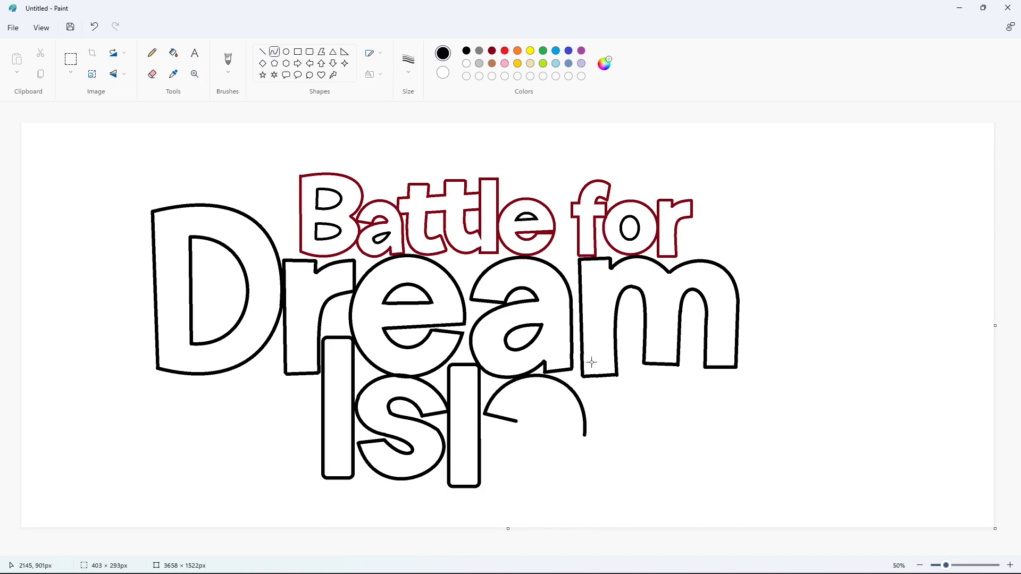
pyautogui.click(263, 52)
pyautogui.moveTo(585, 435); pyautogui.dragTo(586, 482)
pyautogui.click(646, 450)
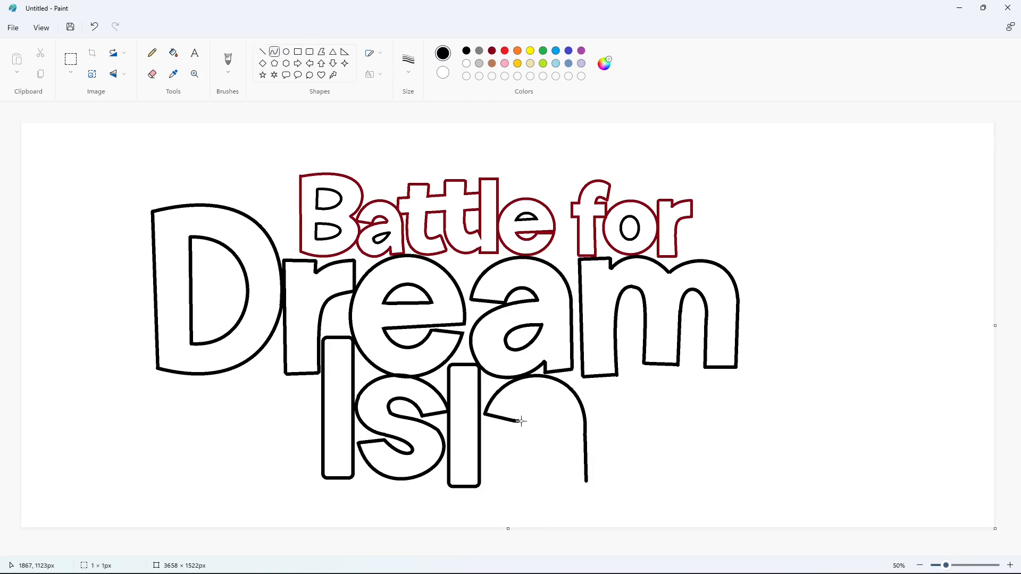
# Add the upper notch, curved bowl and foot to complete the outline of the a below "Dream"
pyautogui.click(527, 400)
pyautogui.click(545, 397)
pyautogui.moveTo(518, 421)
pyautogui.mouseDown()
pyautogui.moveTo(551, 419)
pyautogui.moveTo(491, 478)
pyautogui.moveTo(556, 479)
pyautogui.mouseUp()
pyautogui.click(590, 414)
pyautogui.click(489, 420)
pyautogui.click(478, 451)
pyautogui.click(615, 456)
pyautogui.click(505, 496)
pyautogui.click(527, 498)
pyautogui.click(631, 460)
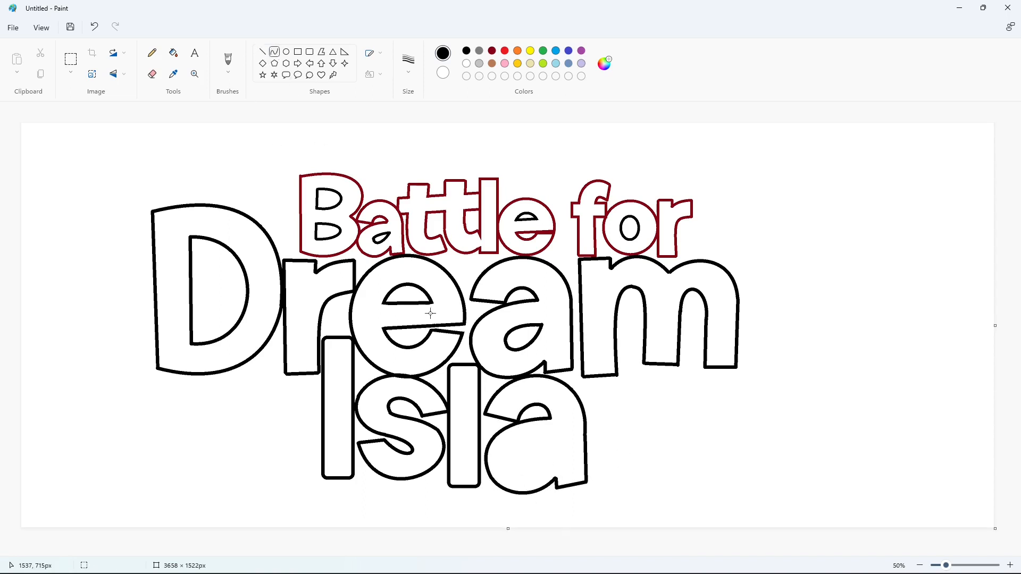
# Draw a curved teardrop counter inside the bowl of the a in the bottom word
pyautogui.click(542, 469)
pyautogui.click(524, 473)
pyautogui.moveTo(520, 463); pyautogui.dragTo(555, 440)
pyautogui.click(587, 472)
pyautogui.click(517, 446)
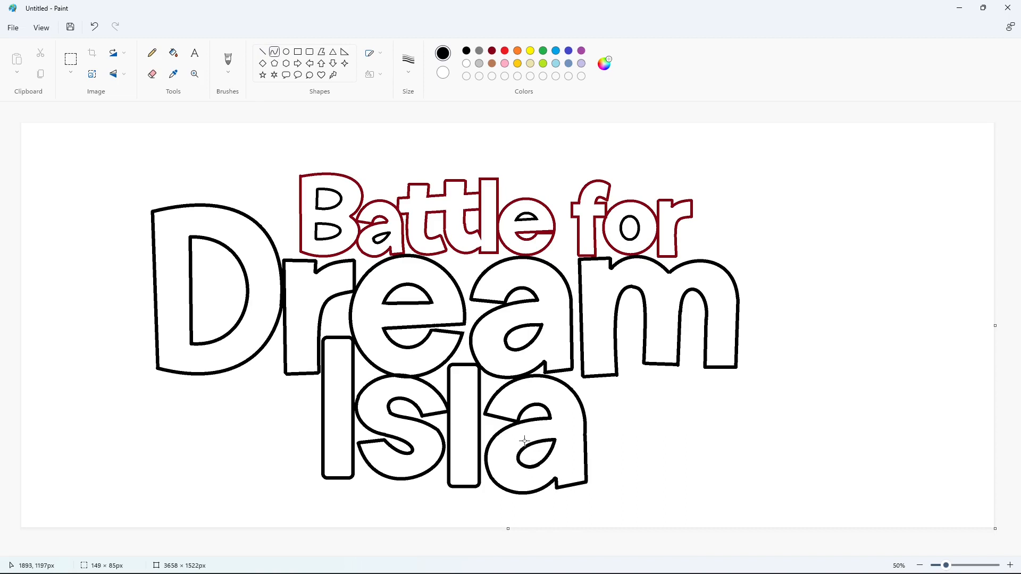
pyautogui.click(525, 440)
# Start a lowercase n after "Isla" with a straight line for its left side
pyautogui.click(262, 52)
pyautogui.moveTo(593, 379); pyautogui.dragTo(595, 475)
pyautogui.click(618, 379)
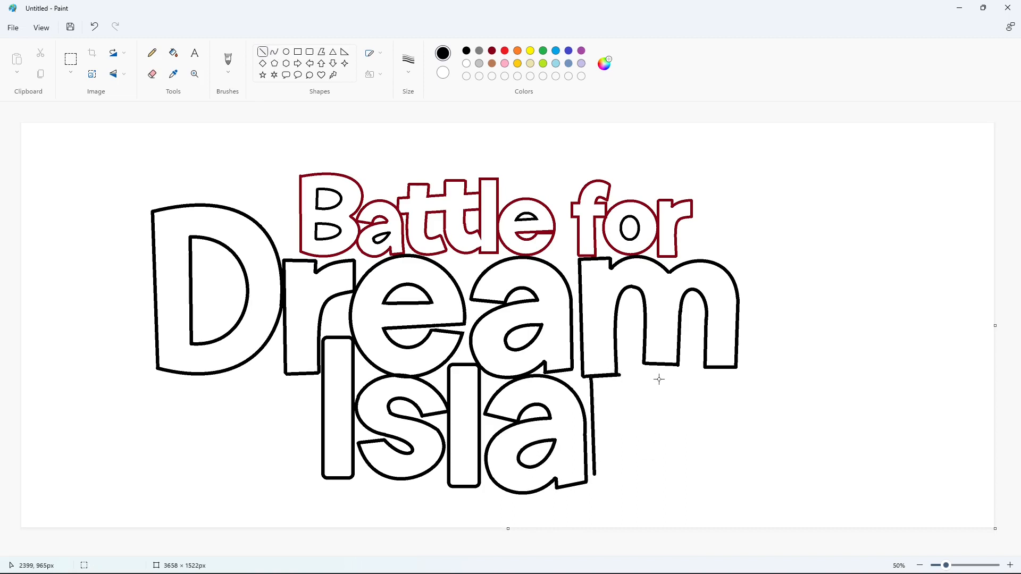
pyautogui.moveTo(621, 384)
pyautogui.mouseDown()
pyautogui.moveTo(681, 403)
pyautogui.moveTo(685, 468)
pyautogui.mouseUp()
pyautogui.click(661, 353)
pyautogui.click(697, 374)
pyautogui.hotkey('ctrl', 'z')
# Draw the n's curved shoulder and the straight outer side of its right leg
pyautogui.moveTo(620, 384)
pyautogui.mouseDown()
pyautogui.moveTo(685, 411)
pyautogui.moveTo(685, 469)
pyautogui.mouseUp()
pyautogui.click(645, 359)
pyautogui.click(683, 371)
pyautogui.click(263, 52)
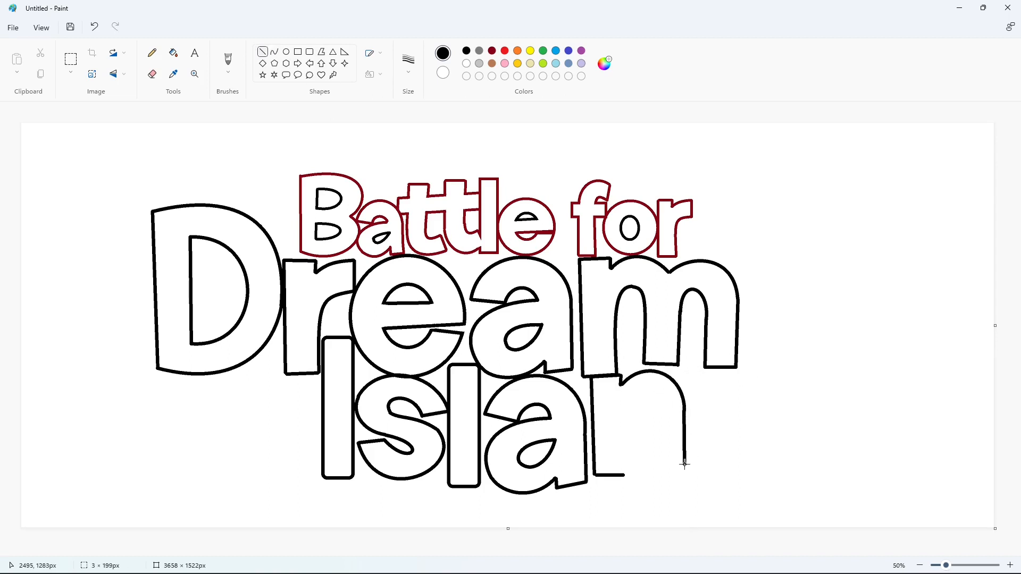
pyautogui.click(379, 214)
# Complete the n with its inner arch and the straight base of its right leg
pyautogui.moveTo(623, 475)
pyautogui.mouseDown()
pyautogui.moveTo(638, 402)
pyautogui.moveTo(654, 468)
pyautogui.moveTo(686, 469)
pyautogui.mouseUp()
pyautogui.click(619, 403)
pyautogui.click(627, 402)
pyautogui.click(656, 399)
pyautogui.click(659, 426)
pyautogui.click(723, 415)
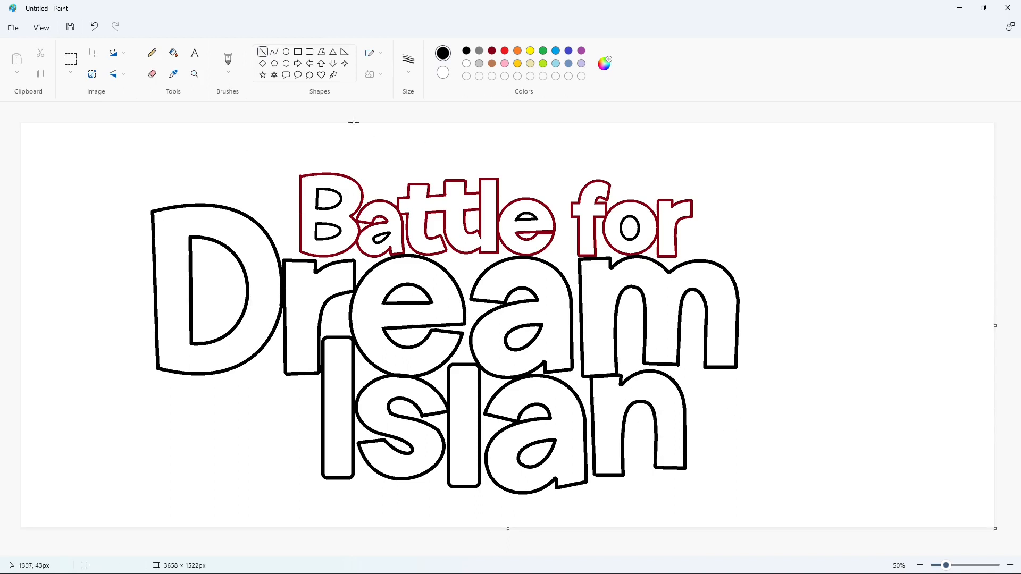
# Draw a d after the n from an oval bowl and an overlapping rounded-rectangle stem about 117 by 501 px
pyautogui.click(286, 52)
pyautogui.moveTo(692, 368); pyautogui.dragTo(771, 470)
pyautogui.moveTo(693, 420); pyautogui.dragTo(687, 420)
pyautogui.moveTo(728, 470); pyautogui.dragTo(728, 472)
pyautogui.click(652, 390)
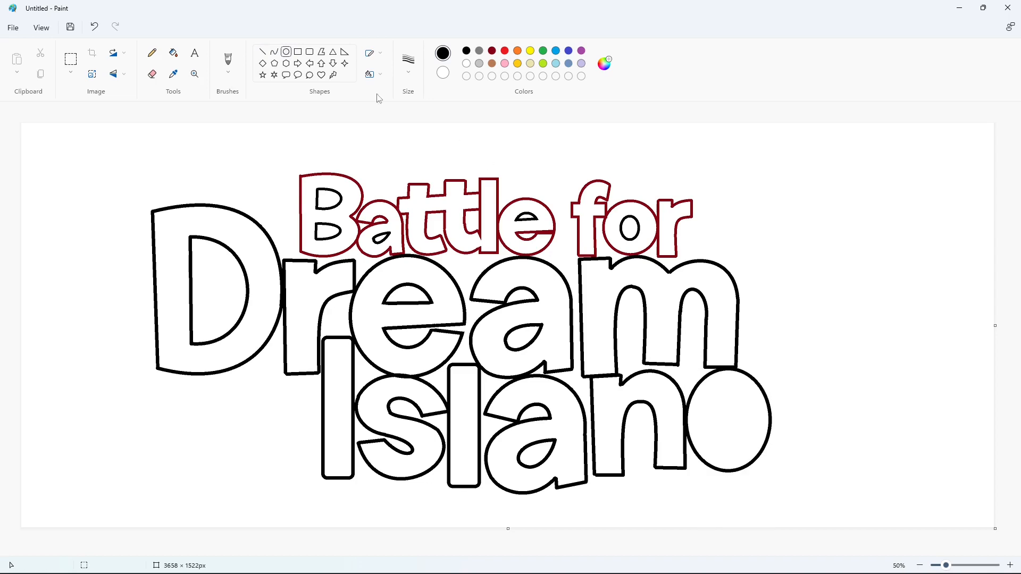
pyautogui.moveTo(754, 340); pyautogui.dragTo(787, 471)
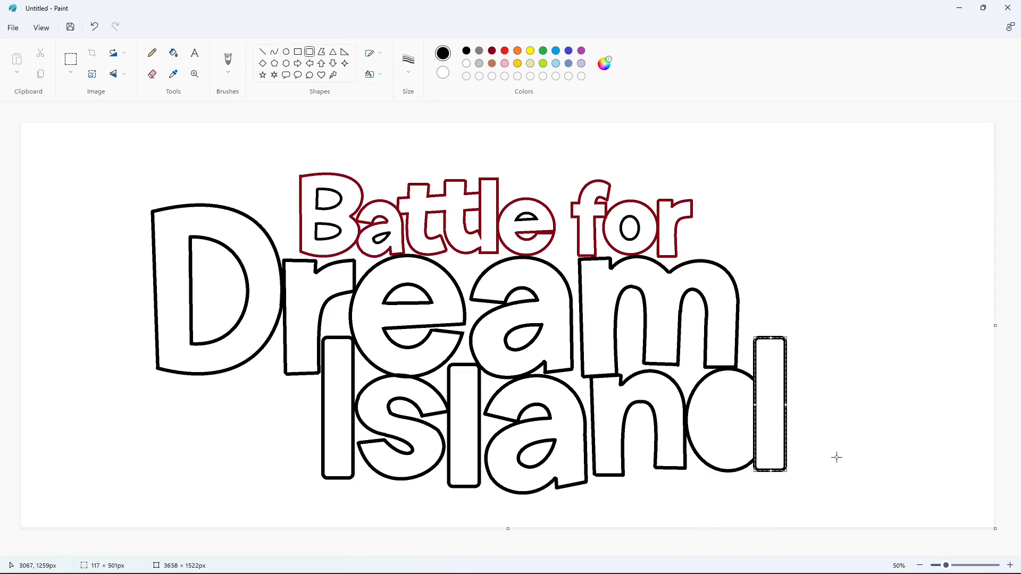
pyautogui.click(286, 52)
pyautogui.moveTo(720, 395); pyautogui.dragTo(757, 445)
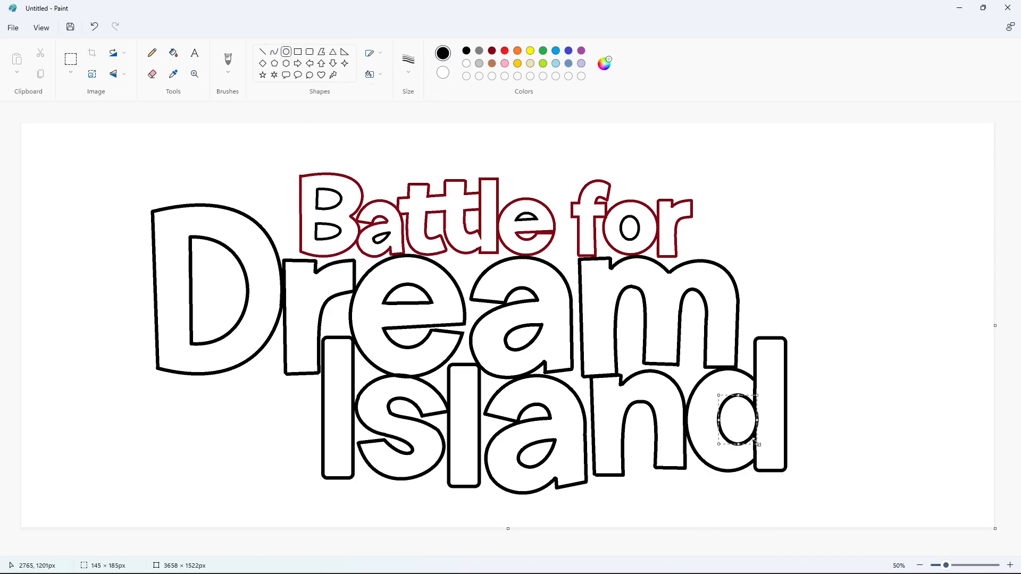
pyautogui.hotkey('ctrl', 'z')
# Remove the stem line between the d's bowl and stem by cutting it with white lines and filling it white
pyautogui.click(1009, 566)
pyautogui.moveTo(444, 553); pyautogui.dragTo(788, 553)
pyautogui.scroll(-3, 510, 218)
pyautogui.click(263, 51)
pyautogui.scroll(-2, 734, 229)
pyautogui.moveTo(801, 309); pyautogui.dragTo(812, 317)
pyautogui.click(466, 63)
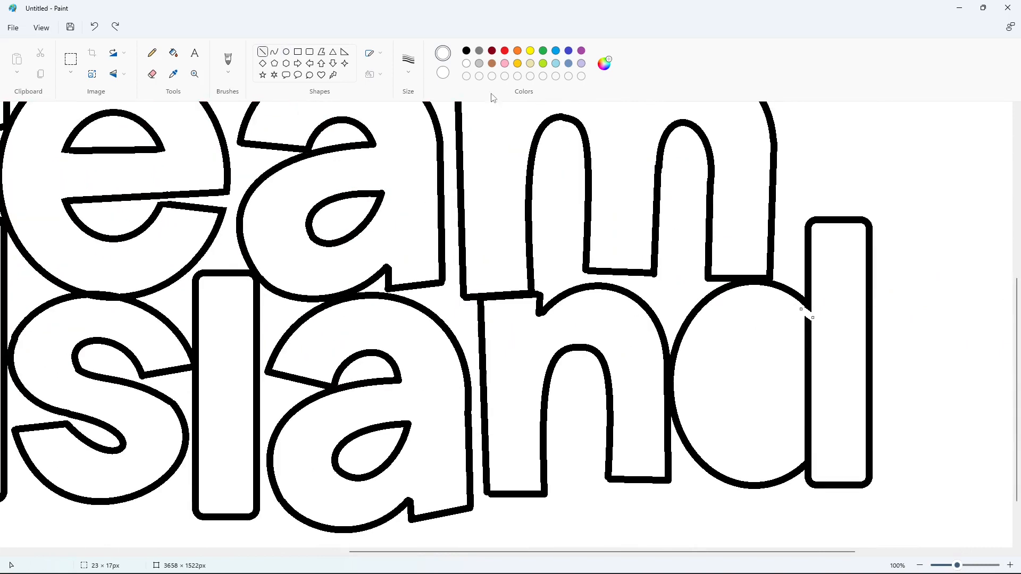
pyautogui.moveTo(800, 456); pyautogui.dragTo(818, 445)
pyautogui.click(173, 52)
pyautogui.click(808, 386)
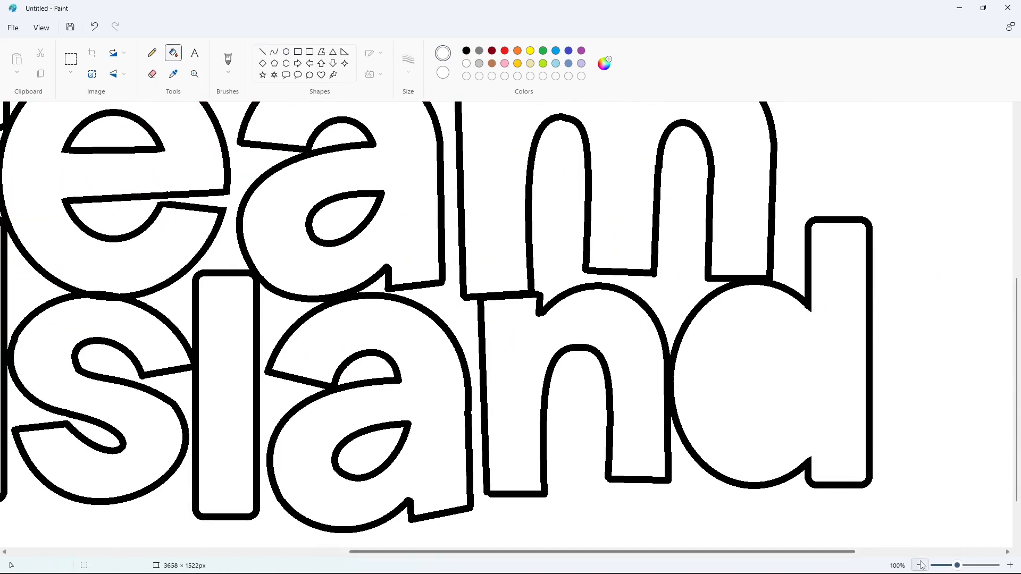
# Draw a black oval counter inside the bowl of the d
pyautogui.click(920, 565)
pyautogui.click(286, 52)
pyautogui.click(467, 51)
pyautogui.moveTo(718, 392); pyautogui.dragTo(755, 446)
pyautogui.click(801, 433)
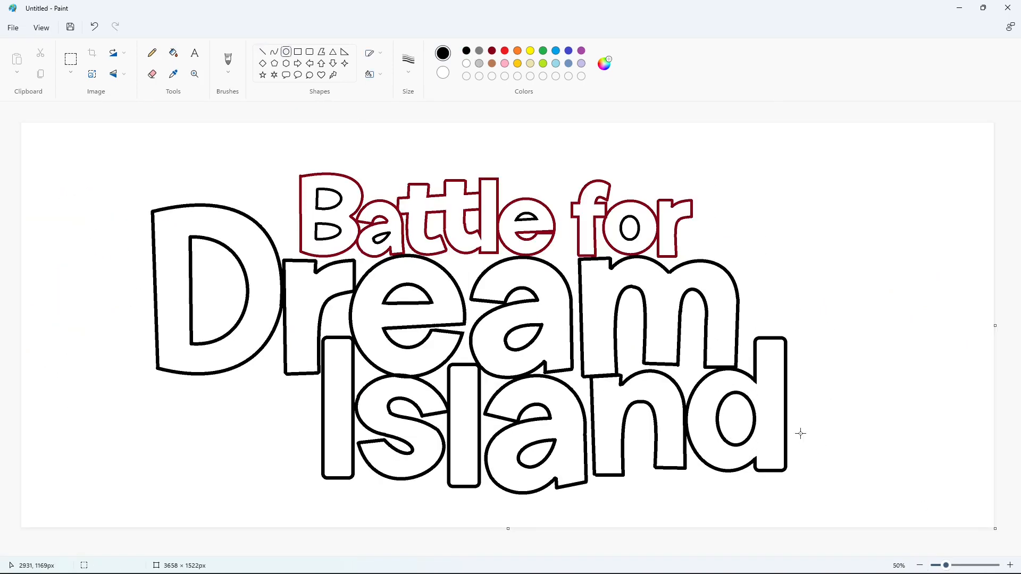
# Create a dark green custom colour, #0B3B19, by darkening the standard green
pyautogui.doubleClick(543, 51)
pyautogui.moveTo(547, 210); pyautogui.dragTo(548, 275)
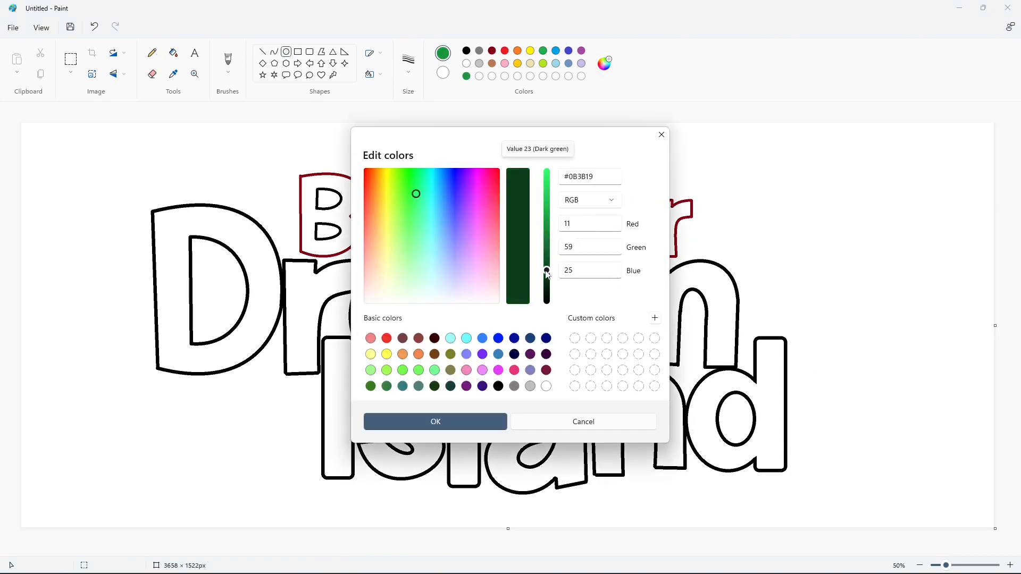
pyautogui.click(457, 422)
# Add the standard blue as a custom colour and create a dark navy blue by darkening it
pyautogui.doubleClick(555, 51)
pyautogui.click(461, 415)
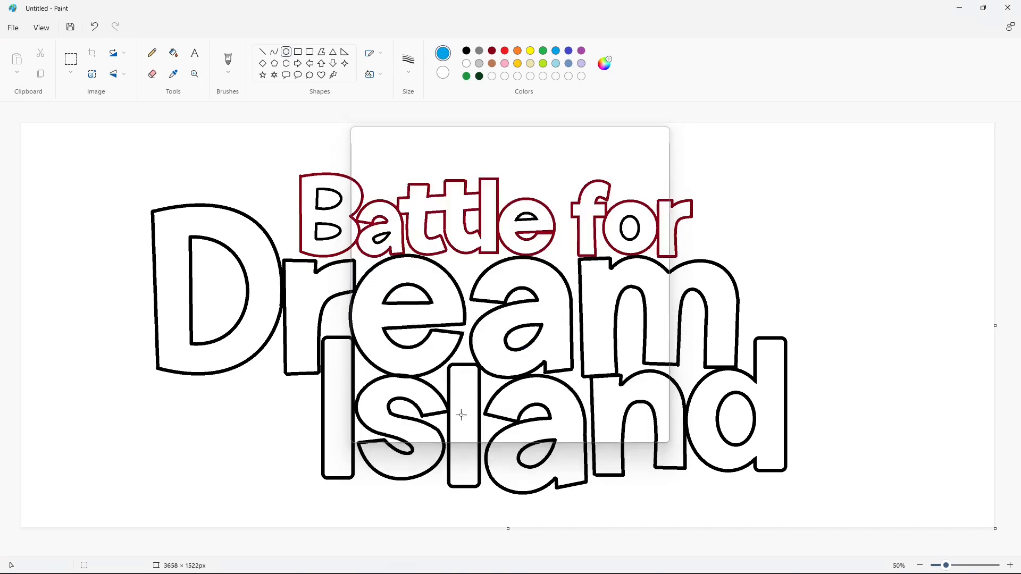
pyautogui.click(604, 63)
pyautogui.moveTo(547, 213); pyautogui.dragTo(548, 266)
pyautogui.click(460, 420)
# Fill all the letters of "Battle for" with the custom green using the Fill tool
pyautogui.click(174, 53)
pyautogui.click(479, 76)
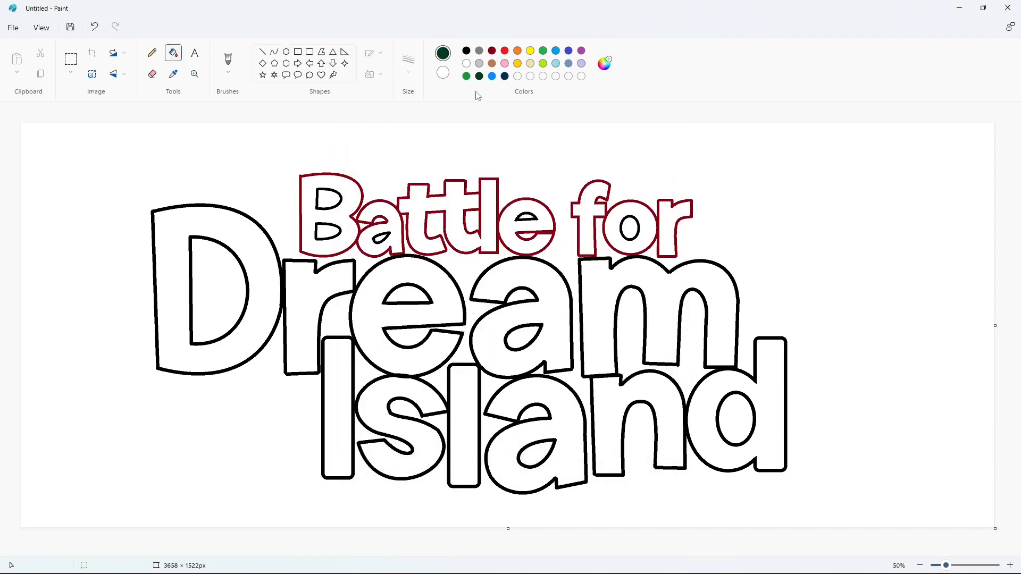
pyautogui.click(466, 76)
pyautogui.click(346, 209)
pyautogui.click(393, 221)
pyautogui.click(416, 209)
pyautogui.click(507, 224)
pyautogui.click(585, 215)
pyautogui.click(613, 227)
# Recolour the outlines of the word "Battle" with the custom dark green using the Fill tool
pyautogui.click(1009, 565)
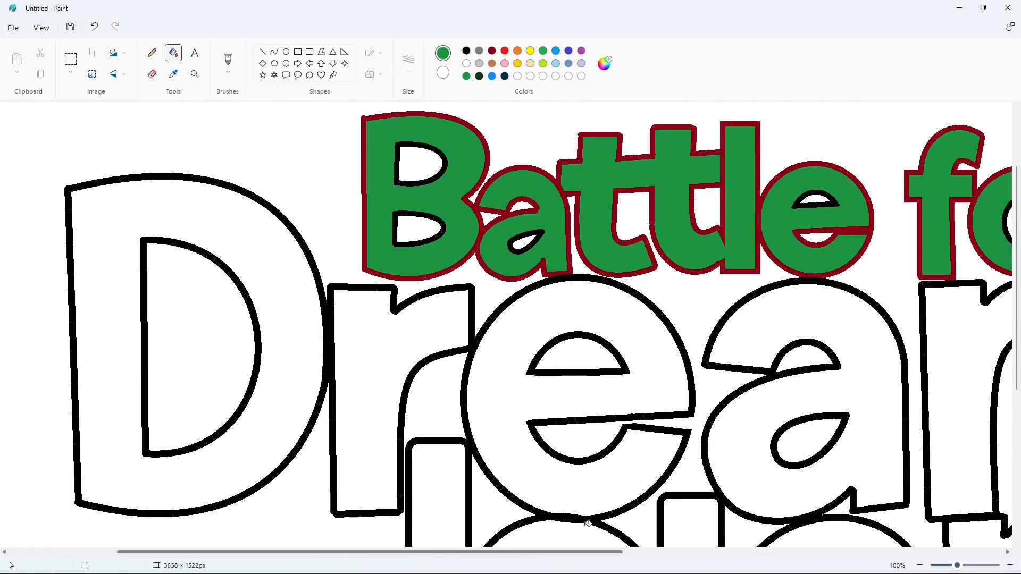
pyautogui.click(479, 76)
pyautogui.click(445, 164)
pyautogui.click(443, 227)
pyautogui.click(487, 158)
pyautogui.click(540, 233)
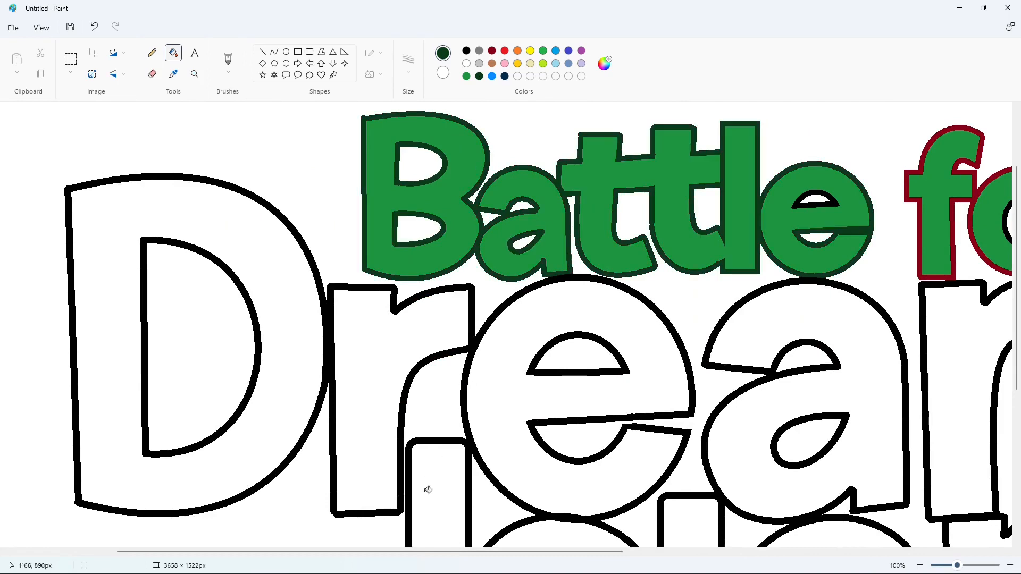
# Add a darker shade of the dark green as another custom colour
pyautogui.hscroll(5, 428, 490)
pyautogui.hscroll(-1, 428, 489)
pyautogui.click(604, 63)
pyautogui.click(490, 420)
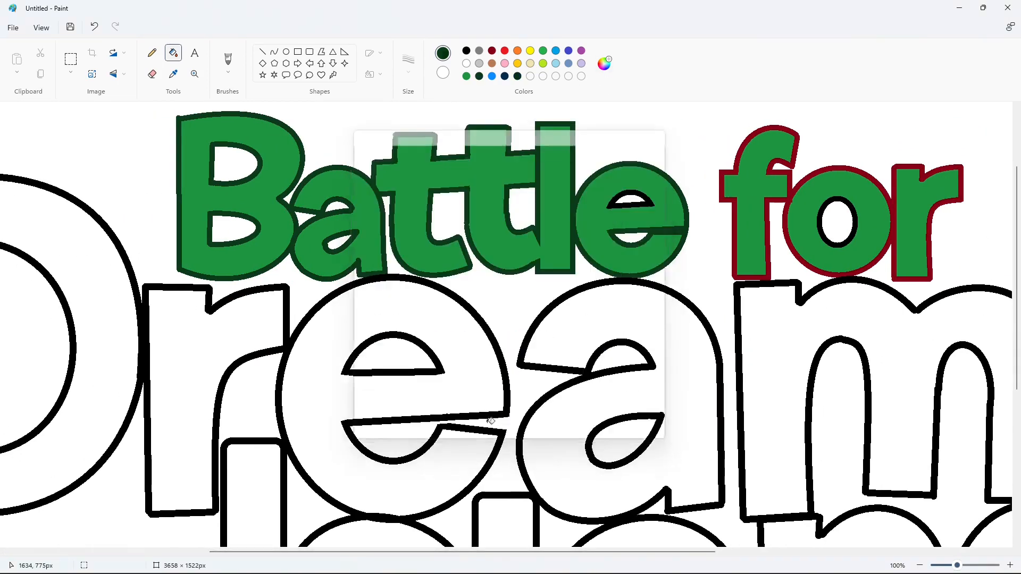
# Recolour the outlines and counters of "Battle for" with the darker green, including the counters of the e and o
pyautogui.click(619, 205)
pyautogui.click(786, 221)
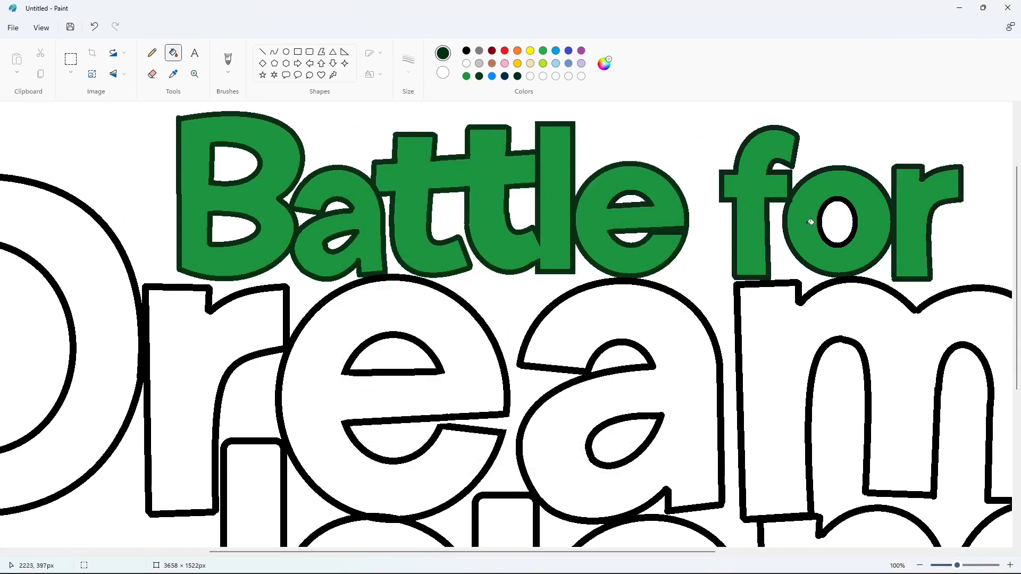
pyautogui.click(822, 231)
# Fill all the letters of "Dream" with the custom bright blue
pyautogui.click(919, 565)
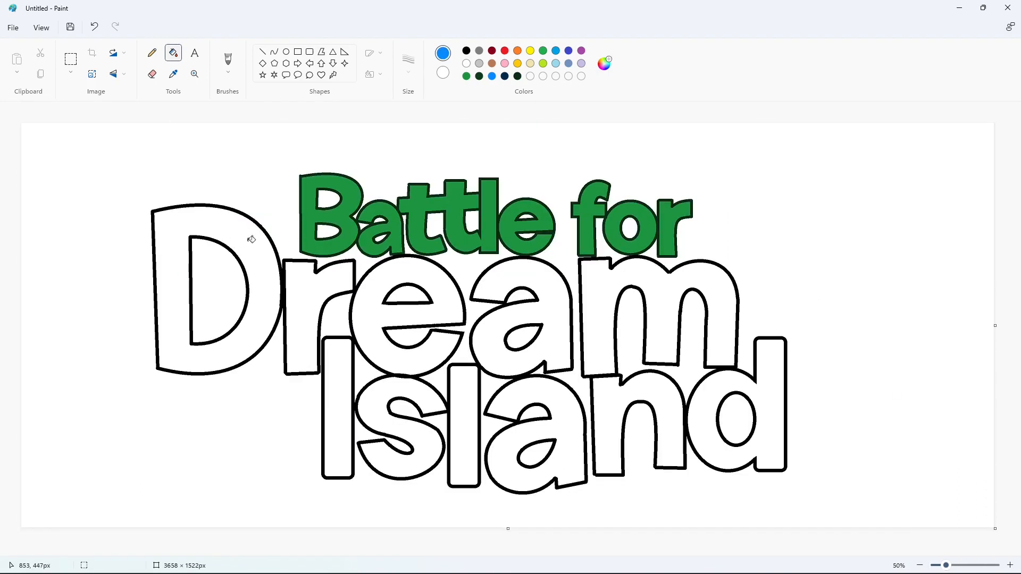
pyautogui.click(251, 240)
pyautogui.click(297, 292)
pyautogui.click(364, 294)
pyautogui.click(533, 283)
pyautogui.click(601, 305)
# Fill all the letters of "Island" with the same bright blue
pyautogui.click(342, 384)
pyautogui.click(391, 386)
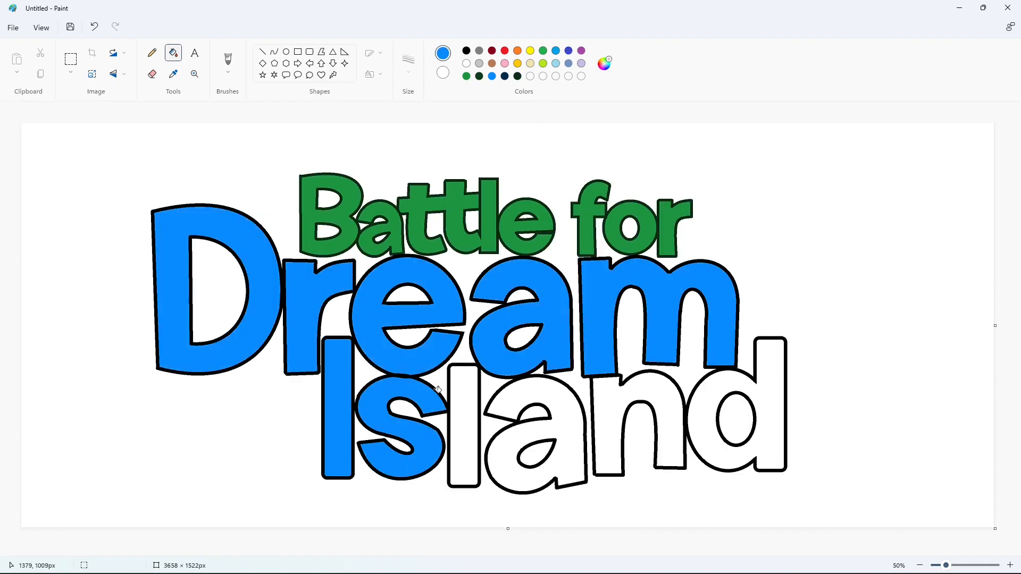
pyautogui.click(464, 405)
pyautogui.click(538, 394)
pyautogui.click(606, 408)
pyautogui.click(698, 406)
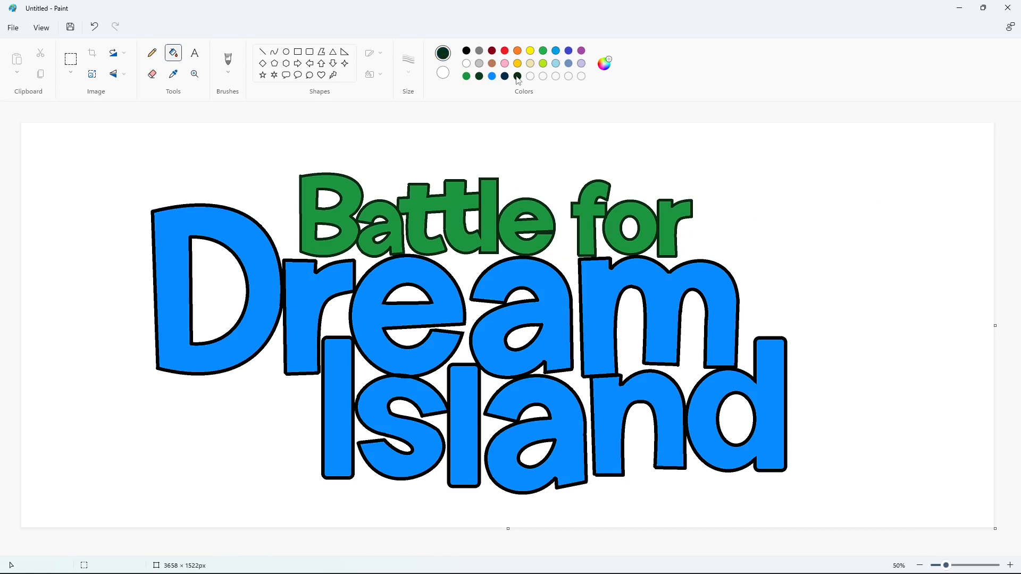
# Recolour the outer outlines of "Dream" and "Island" and the counter outlines in "Dream" with the custom dark navy blue
pyautogui.click(248, 273)
pyautogui.click(277, 242)
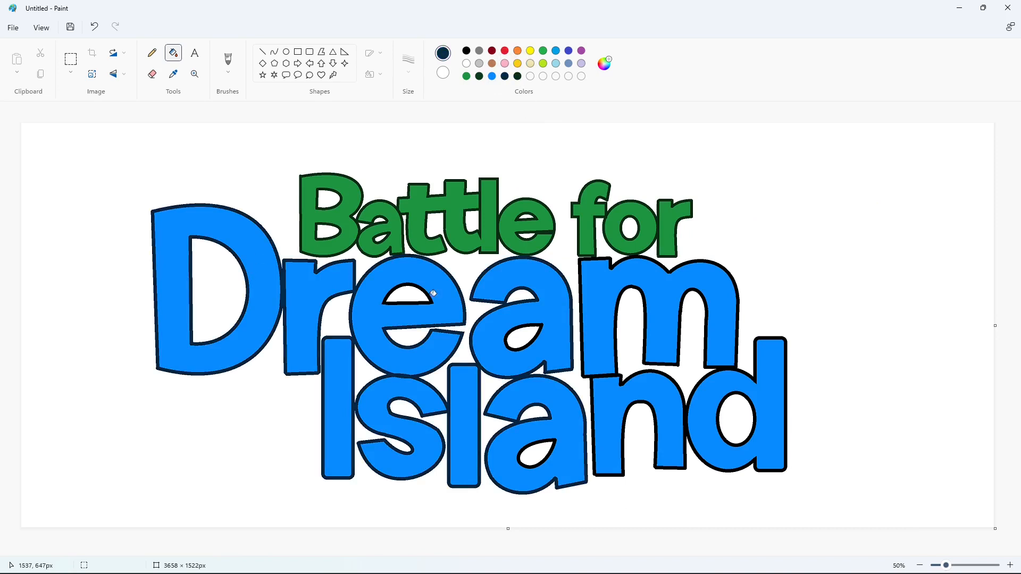
pyautogui.click(432, 298)
pyautogui.click(543, 326)
pyautogui.click(584, 316)
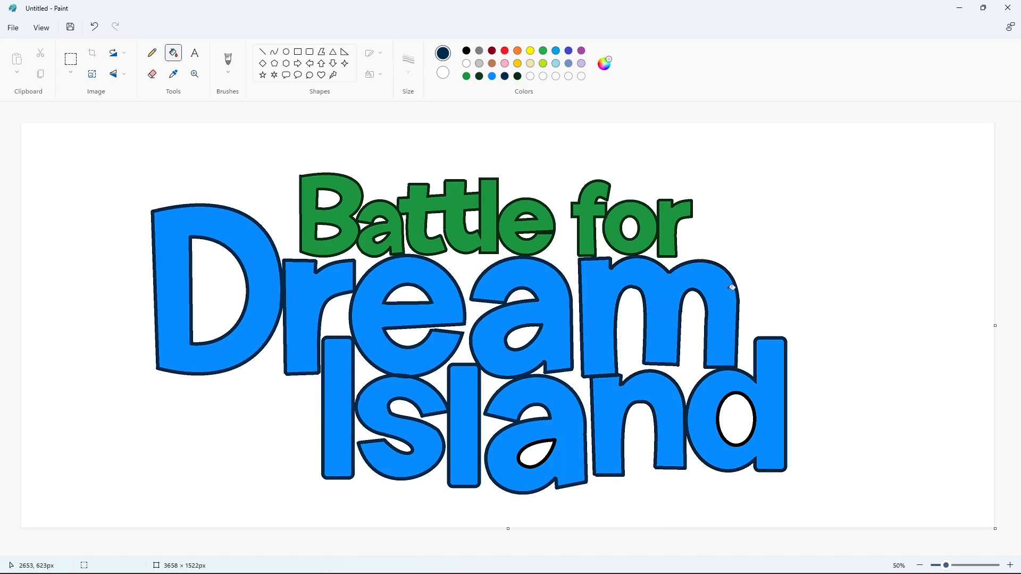
# Recolour the counter outlines of the a and d in "Island" with dark navy blue, undoing a misplaced fill
pyautogui.click(557, 441)
pyautogui.click(725, 426)
pyautogui.hotkey('ctrl', 'z')
pyautogui.click(722, 426)
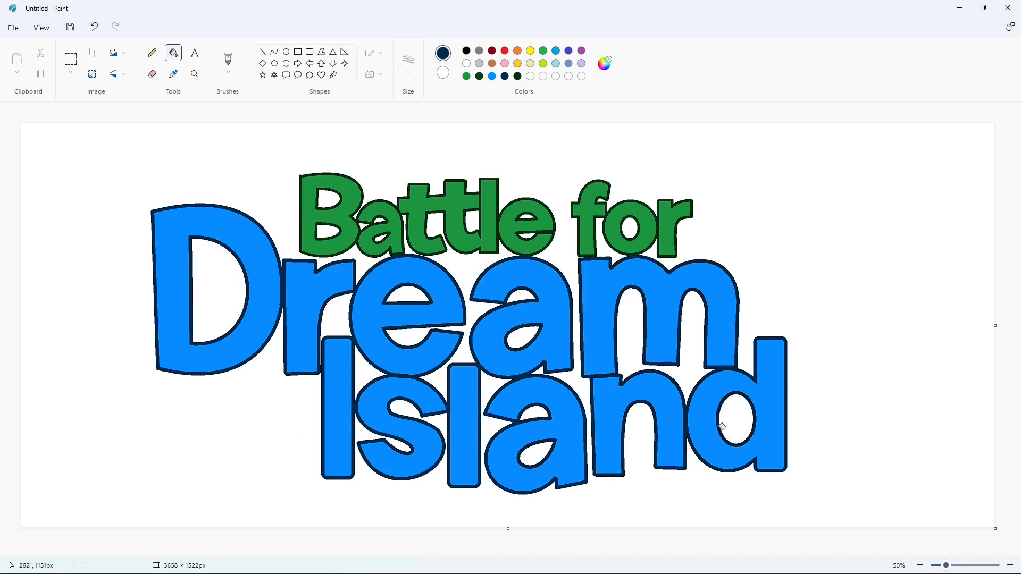